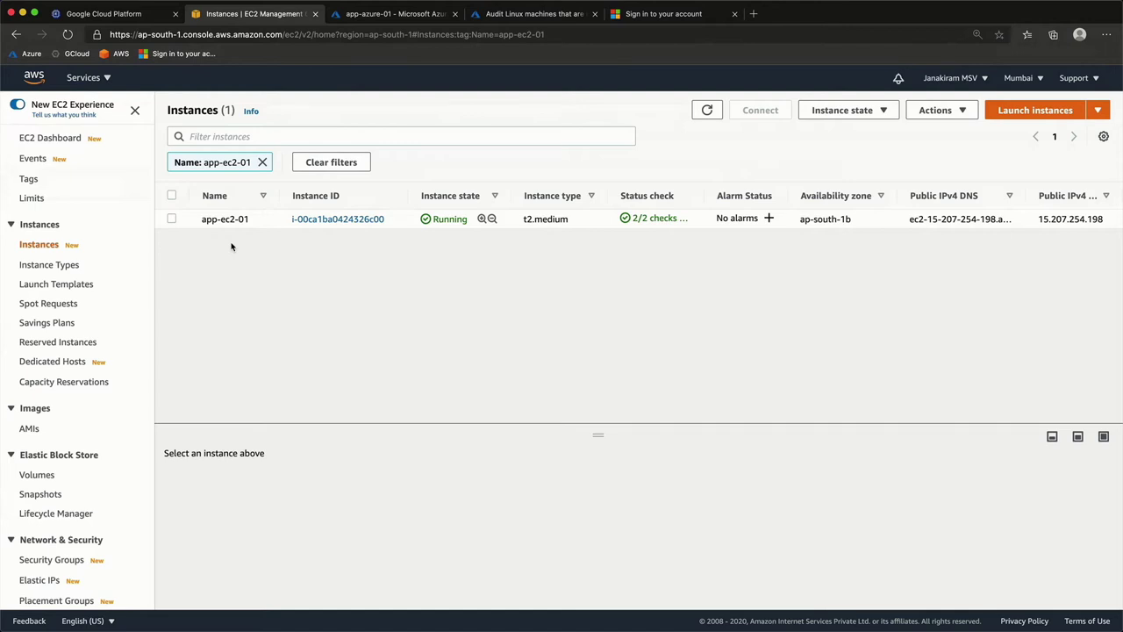
Review the properties of the app-azure-01 virtual machine in the Azure portal.
click(397, 14)
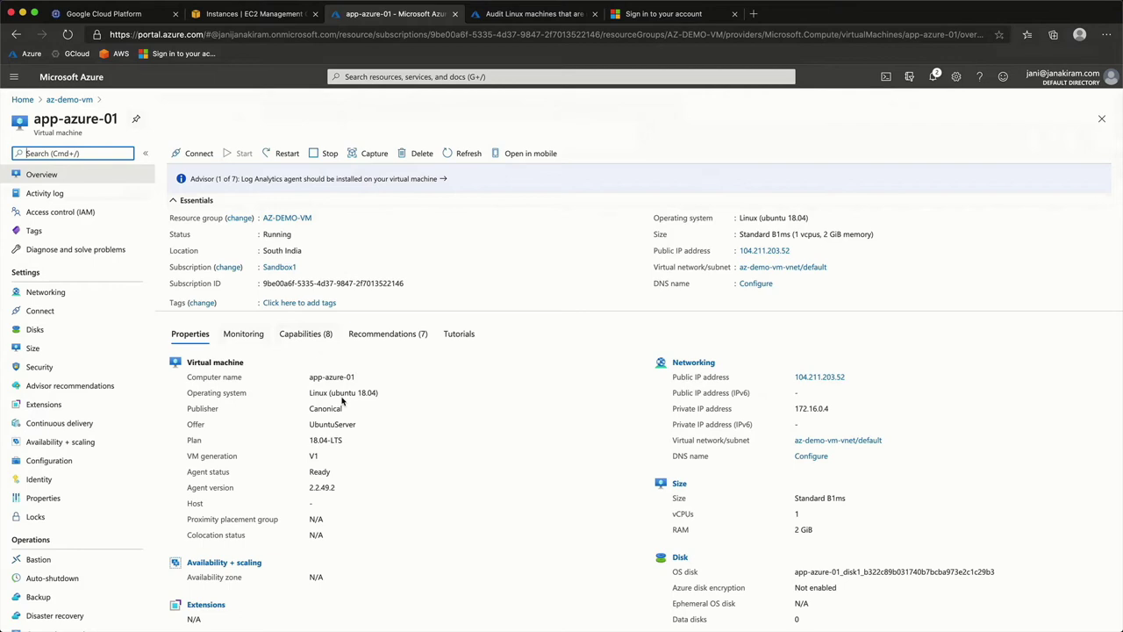
scroll(342, 401, down, 1)
scroll(343, 401, up, 1)
From the Azure portal home, search for "Arc" and open the Servers - Azure Arc list.
click(506, 15)
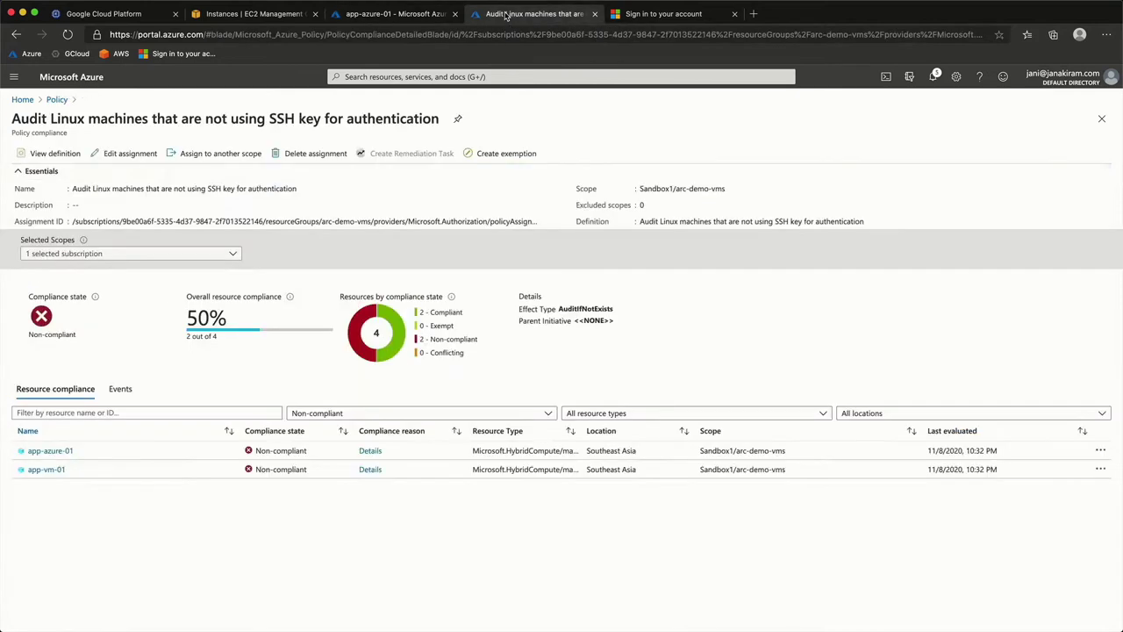
click(24, 102)
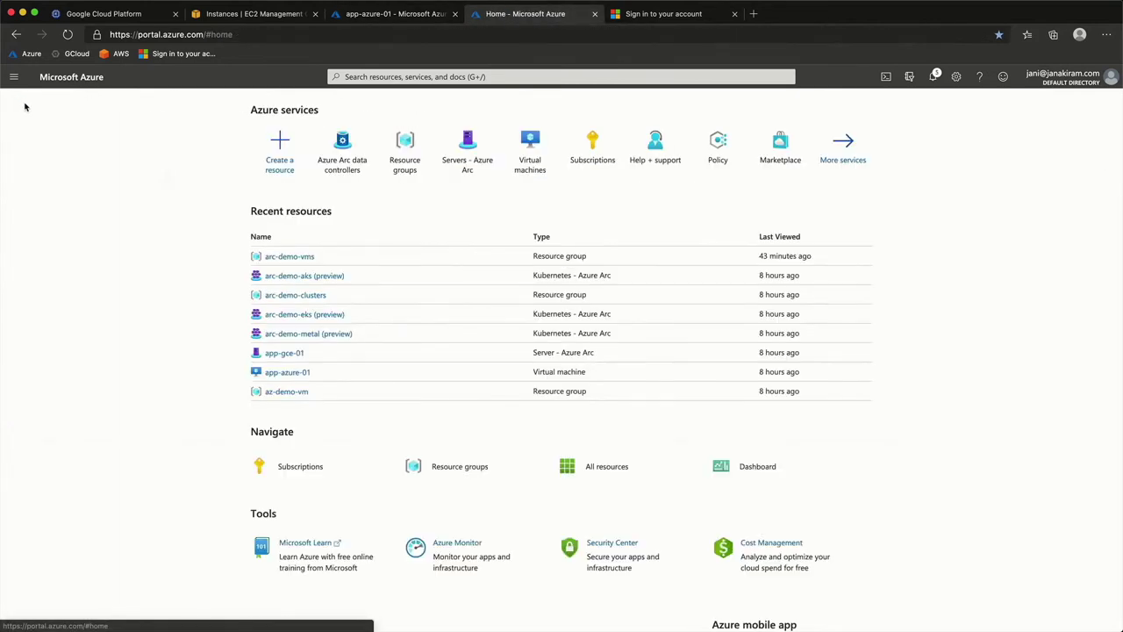
click(416, 74)
text(Arc)
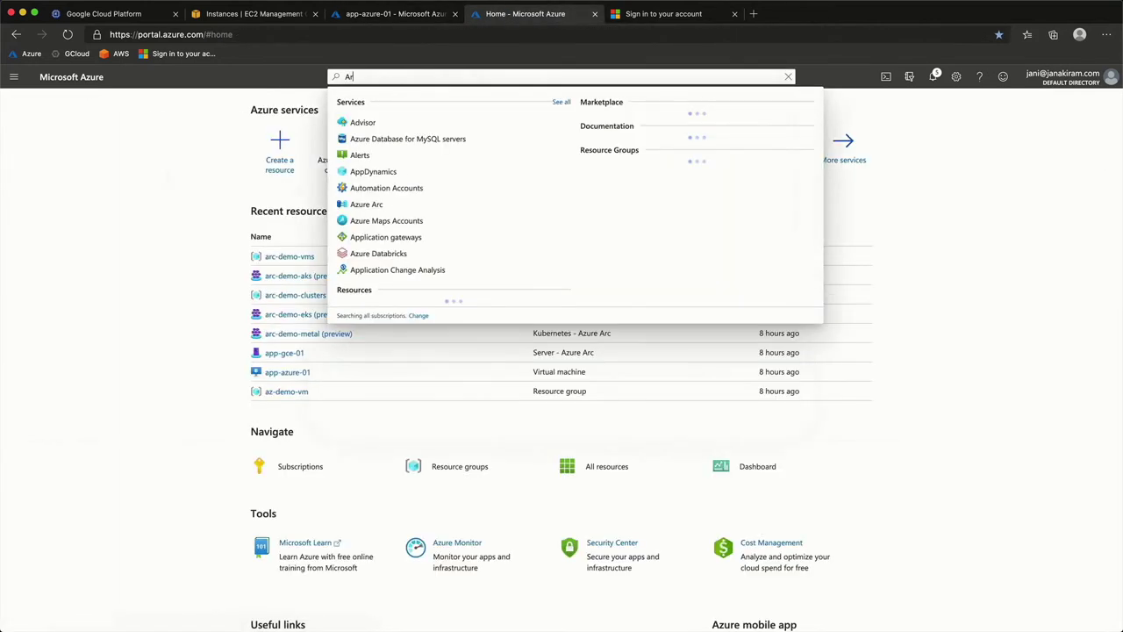
click(410, 141)
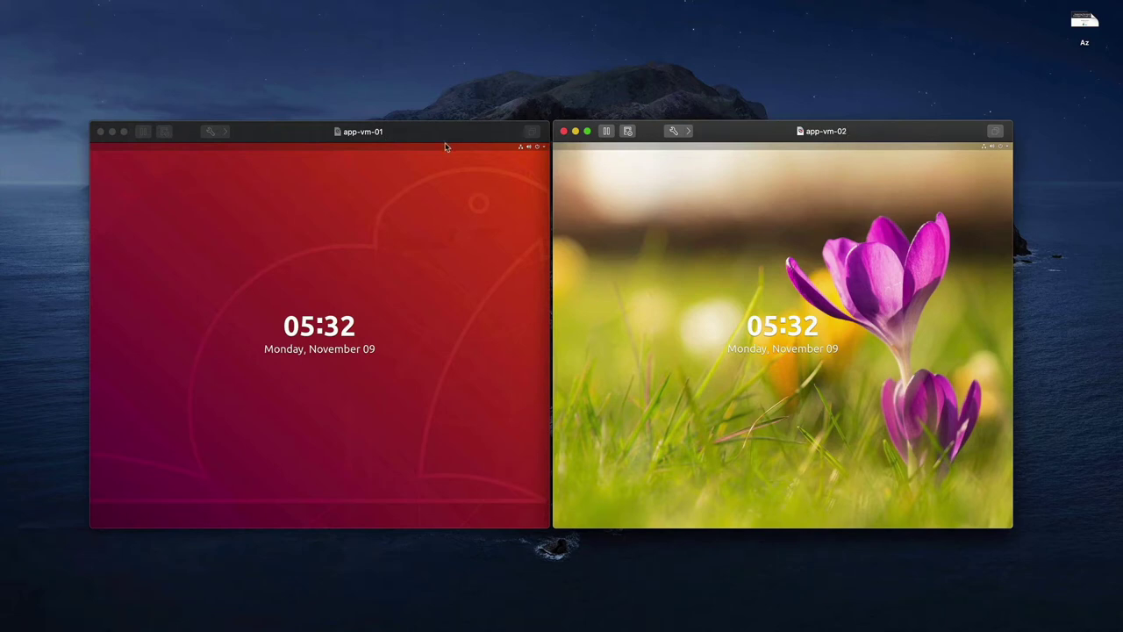
key(ctrl+Right)
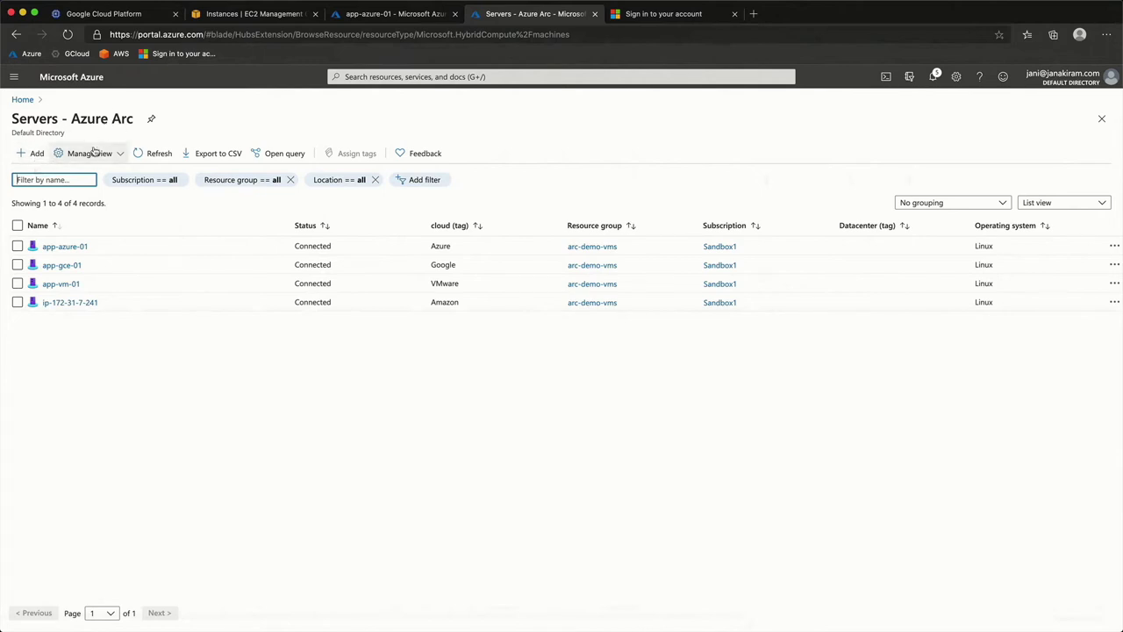
Start adding a server to Azure Arc, choosing to generate an interactive onboarding script.
click(26, 155)
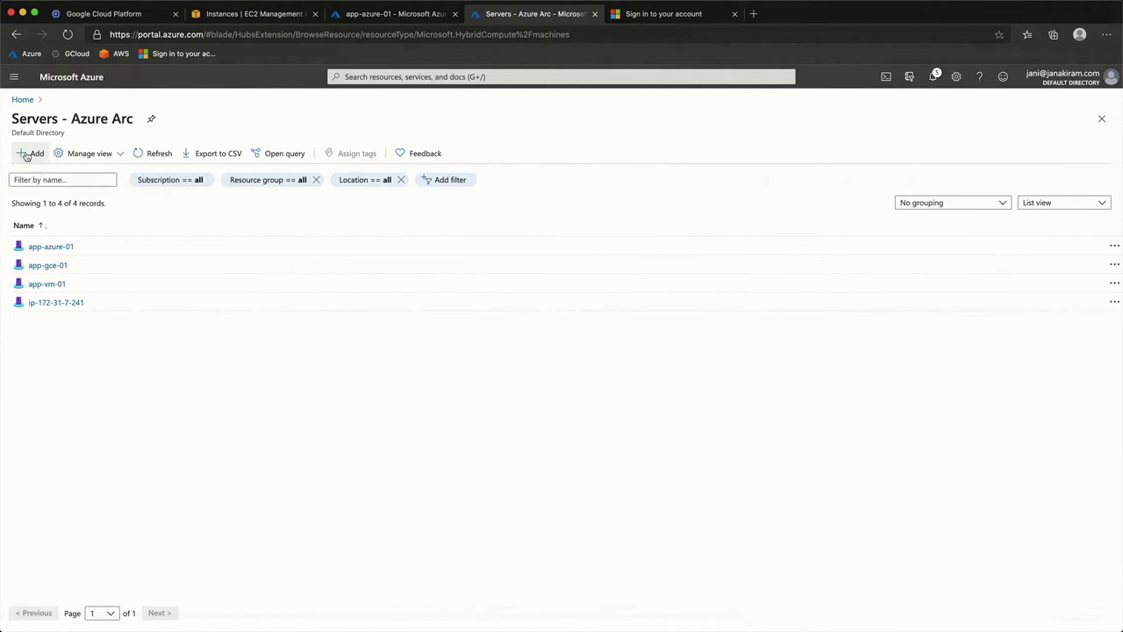
click(28, 155)
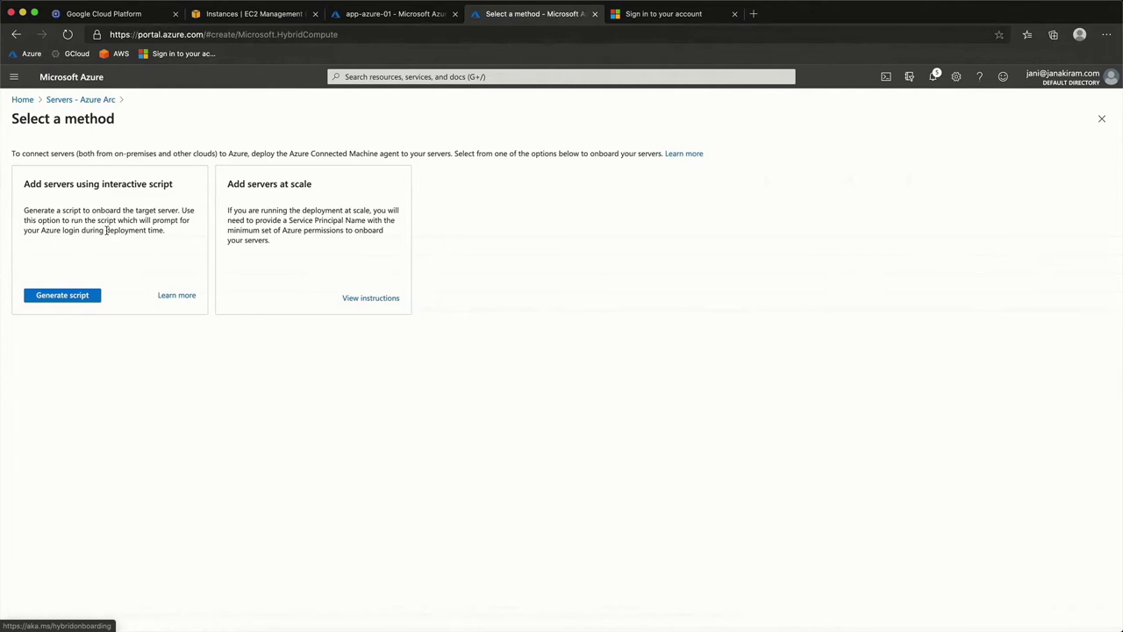
click(60, 296)
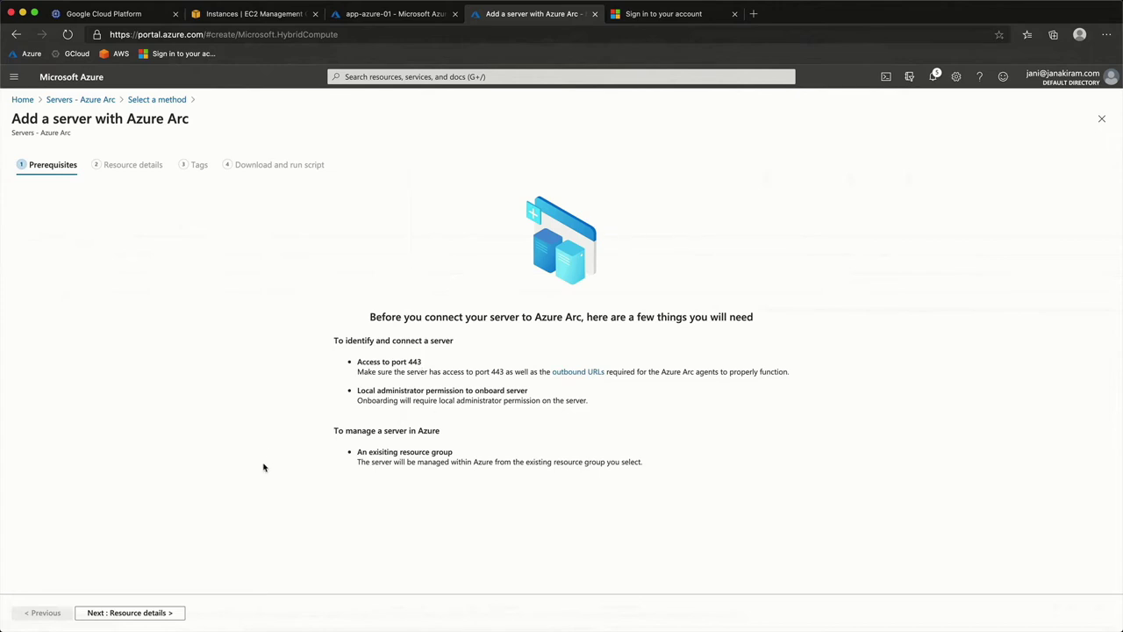
Fill in the resource details with resource group arc-demo-vms and operating system Linux.
click(141, 612)
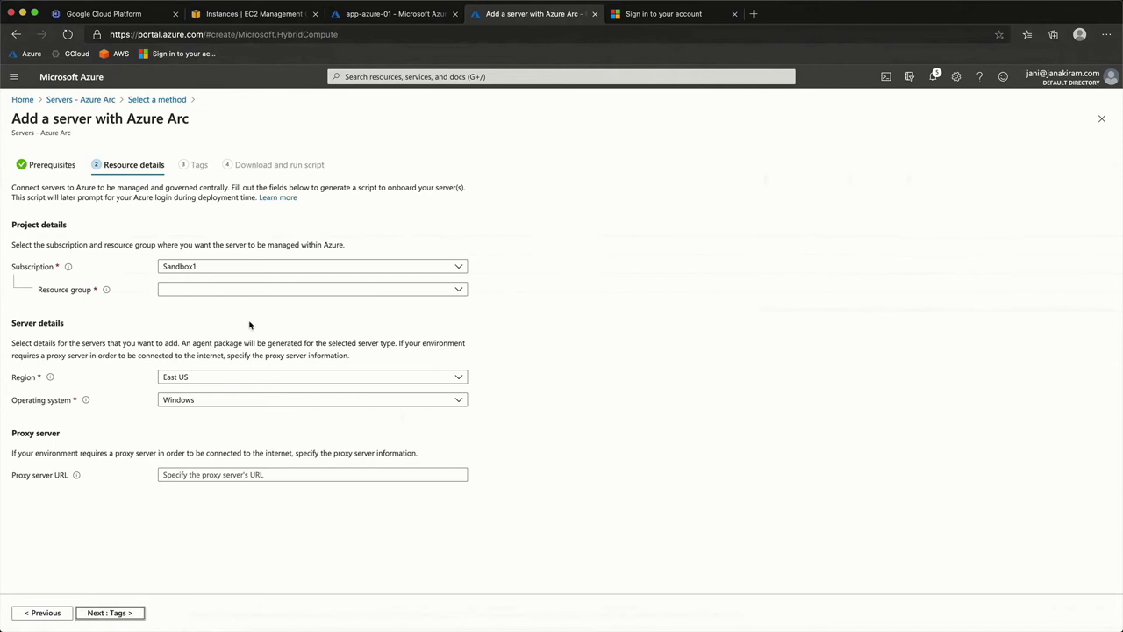
click(247, 290)
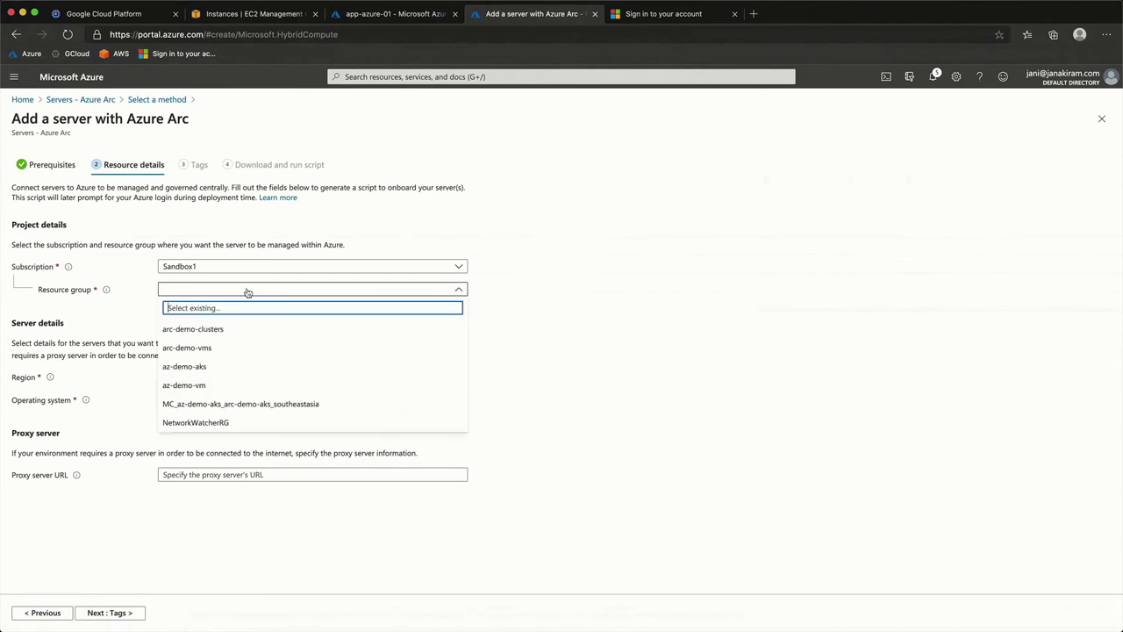
click(188, 350)
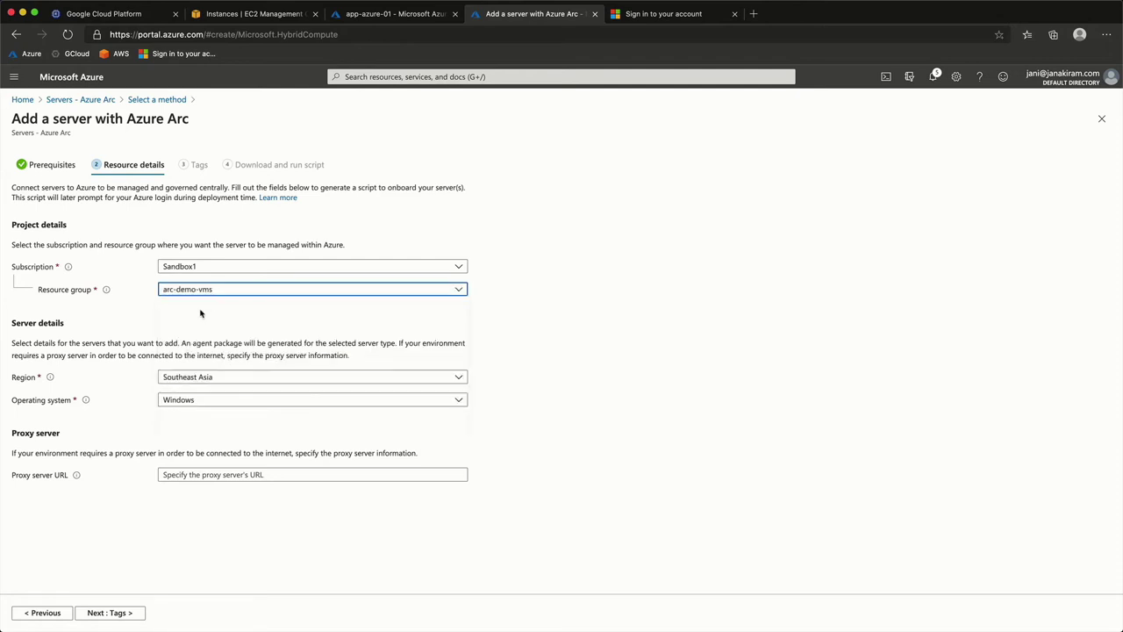
click(206, 403)
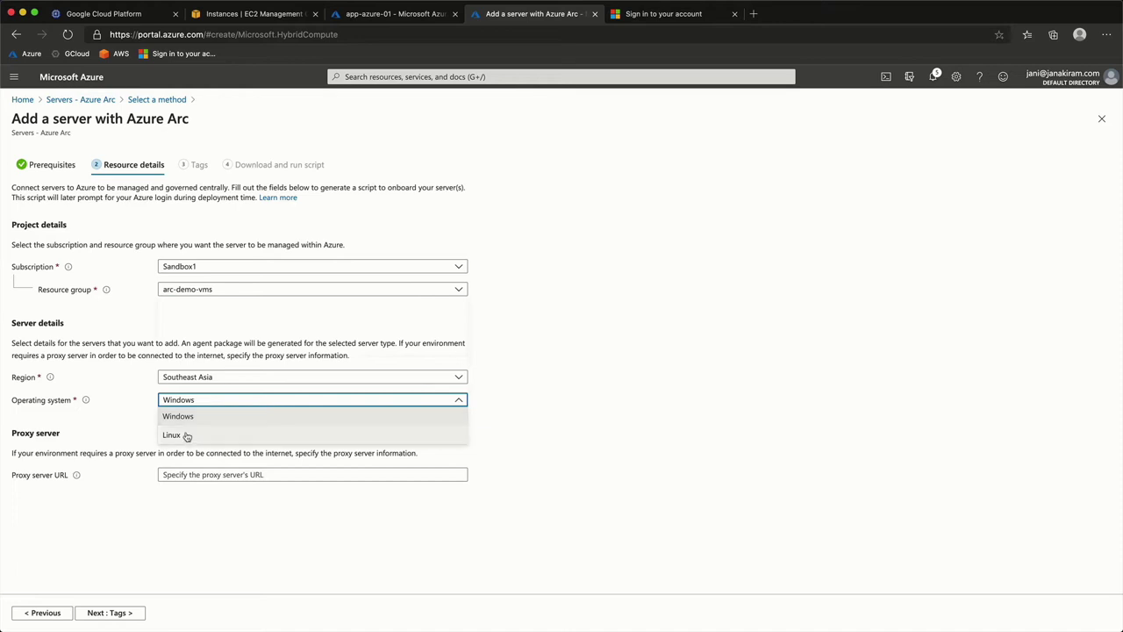
click(189, 435)
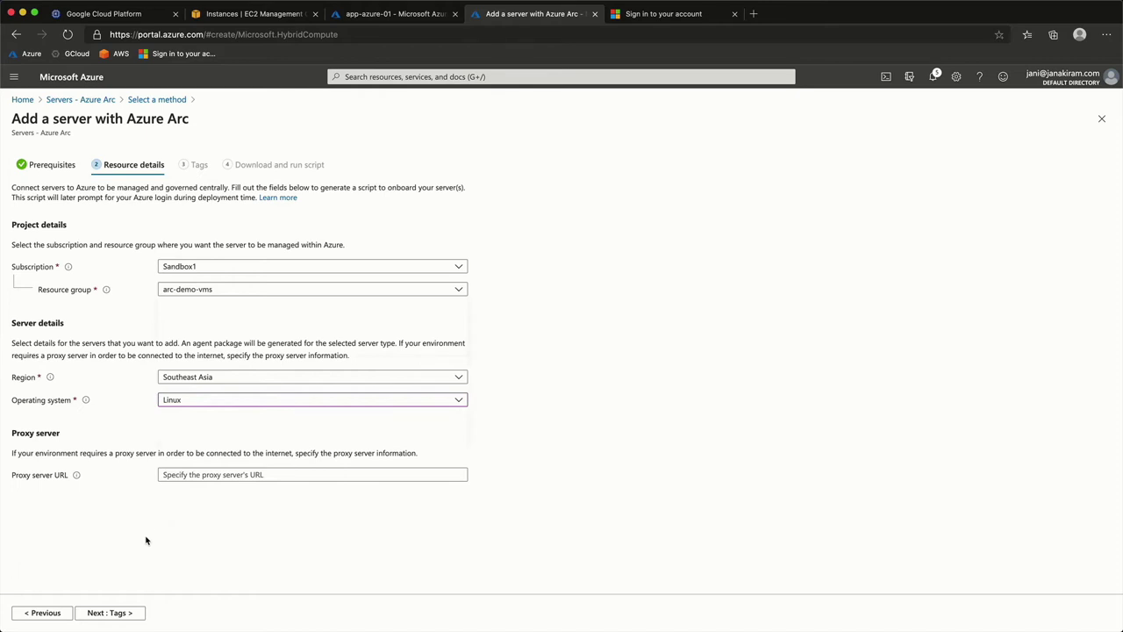
Add a custom tag named Cloud with the value VMware and generate the onboarding script.
click(104, 617)
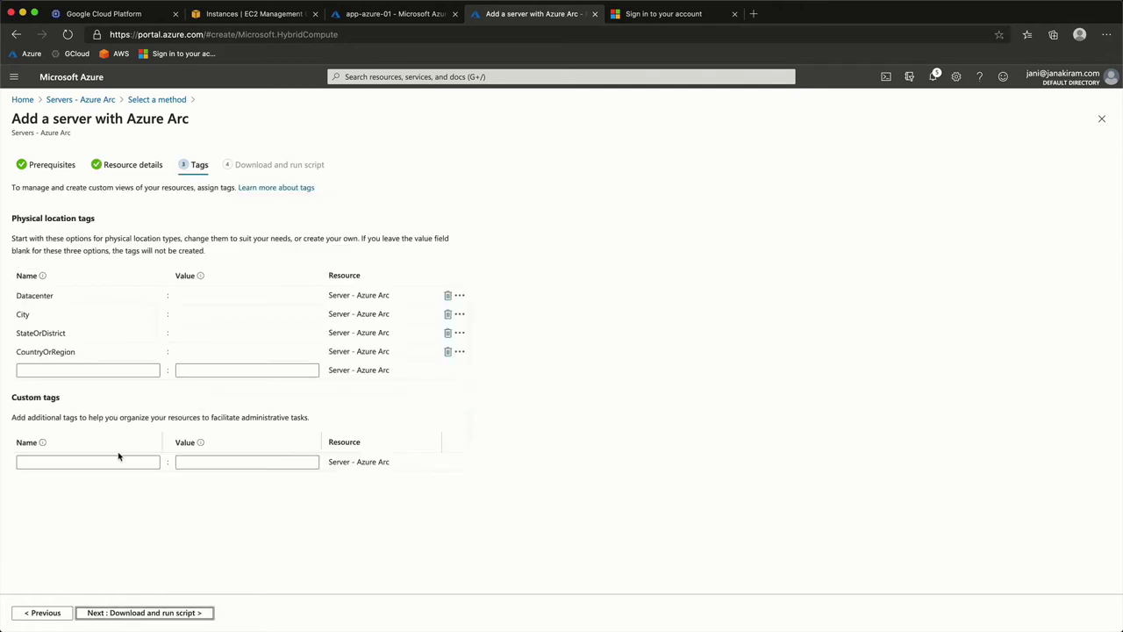
click(114, 457)
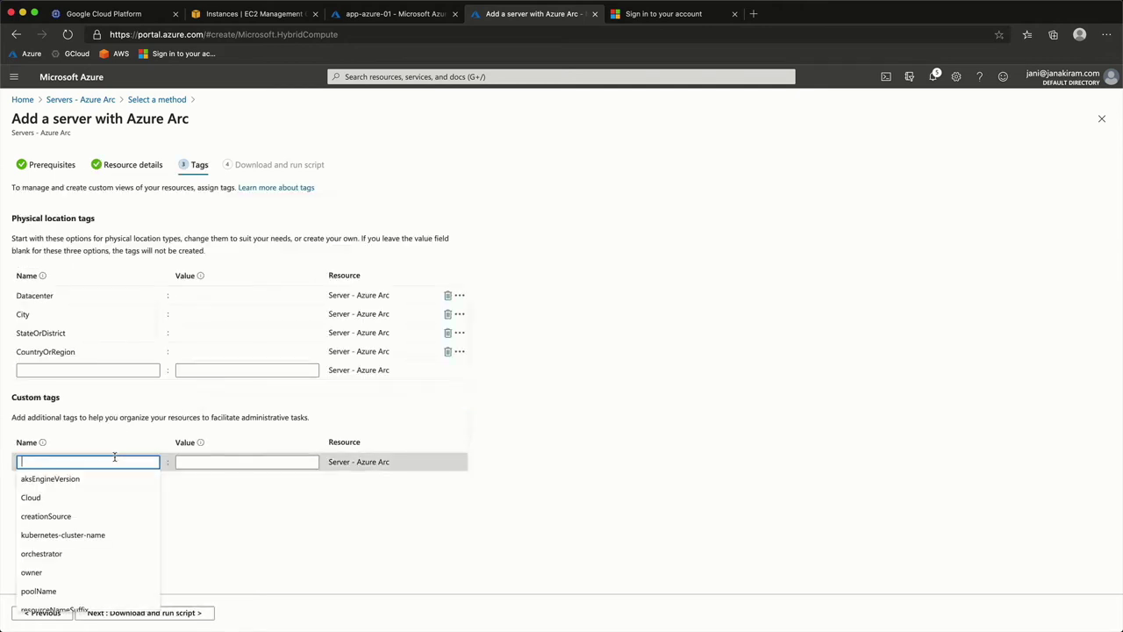
click(38, 499)
click(194, 461)
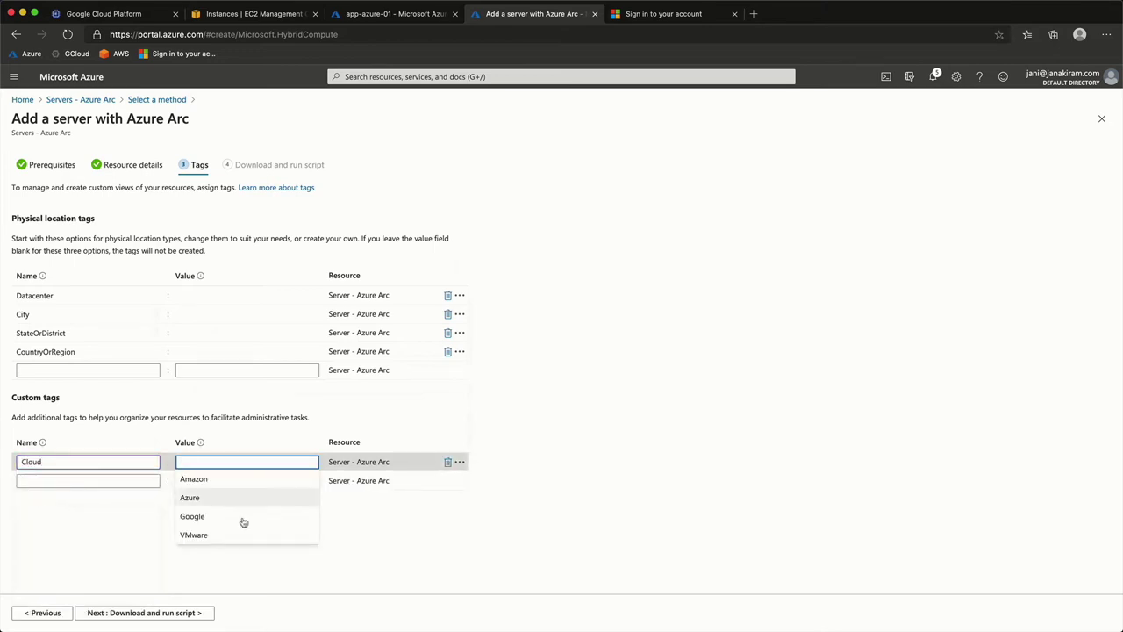
click(210, 535)
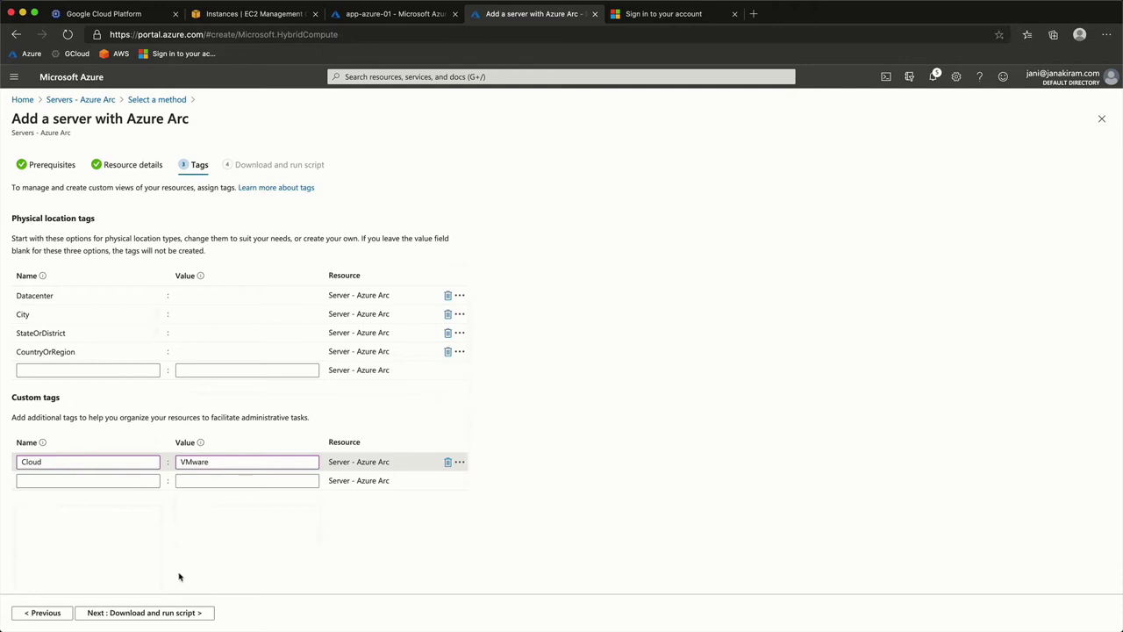
click(189, 293)
click(135, 613)
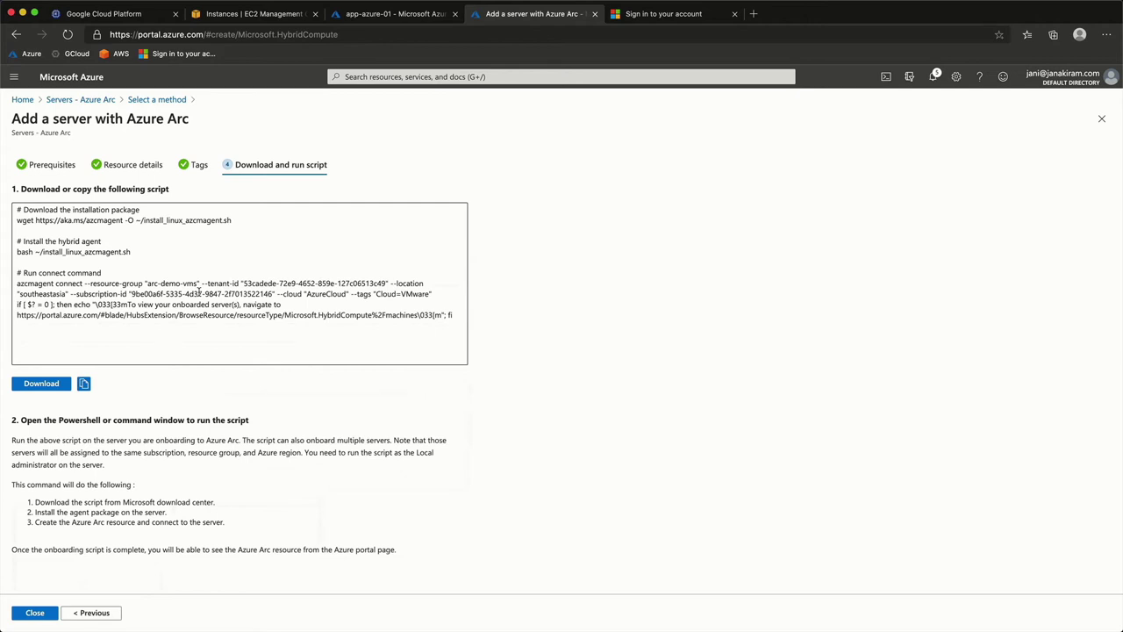
Switch to the app-vm-02 terminal and bring up OnboardingScript.sh in Sublime Text beside it.
key(super+Tab)
key(super+Tab)
key(super+Tab)
key(super+Tab)
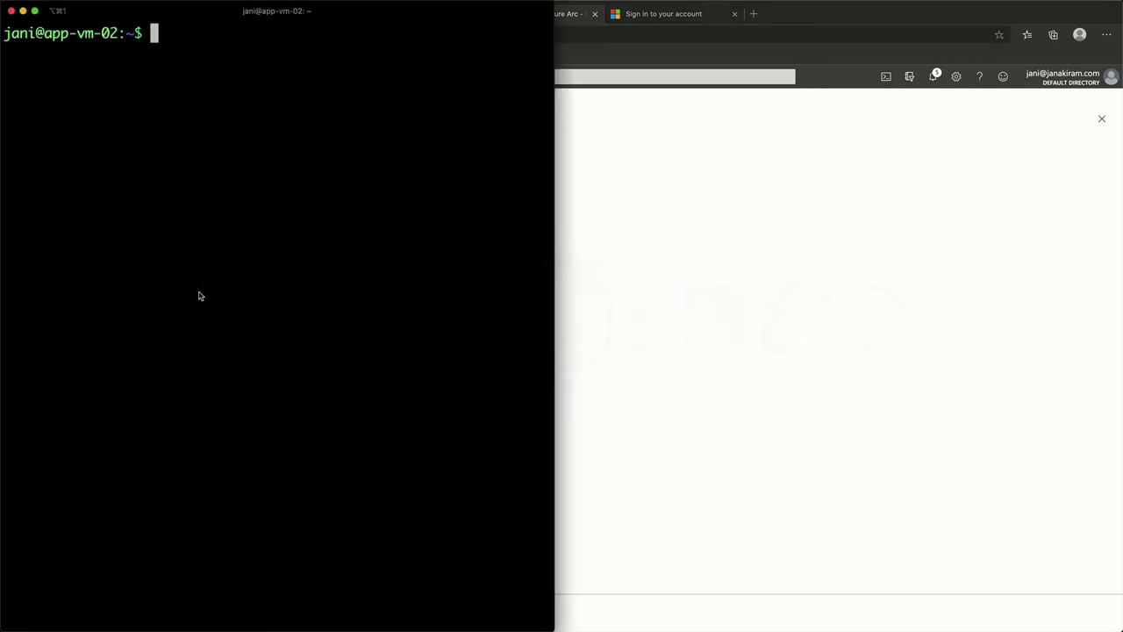
key(super+Tab)
key(super+Tab)
key(super+Tab)
key(super+Tab)
key(super+Tab)
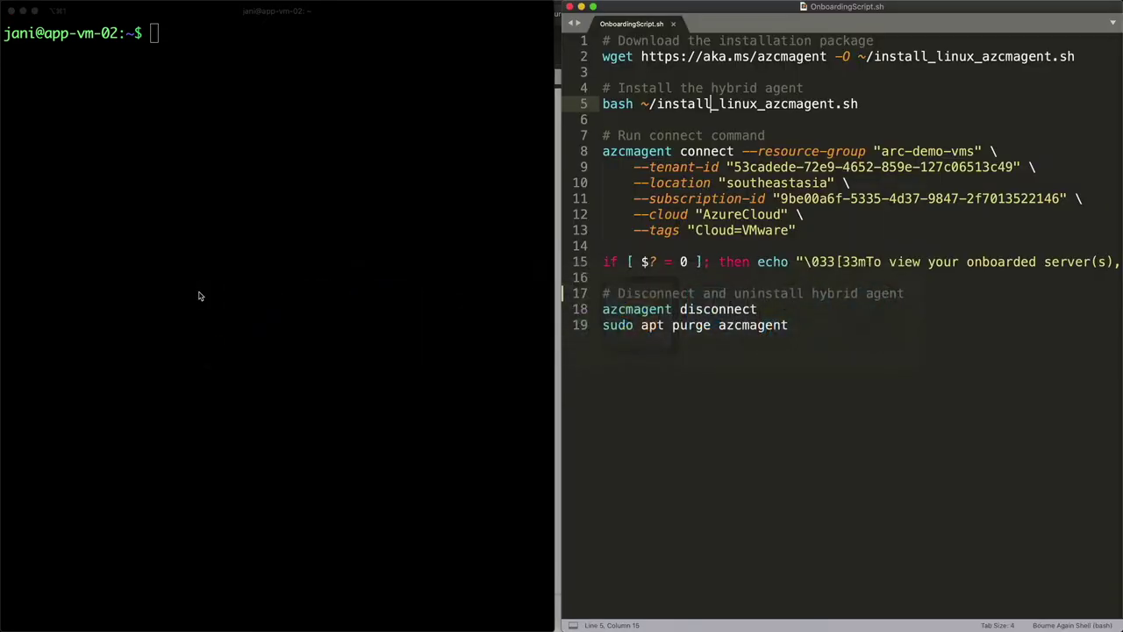
key(Left)
List the home directory's files on app-vm-02 with ls and highlight install_linux_azcmagent.sh.
click(311, 156)
text(ls)
key(Return)
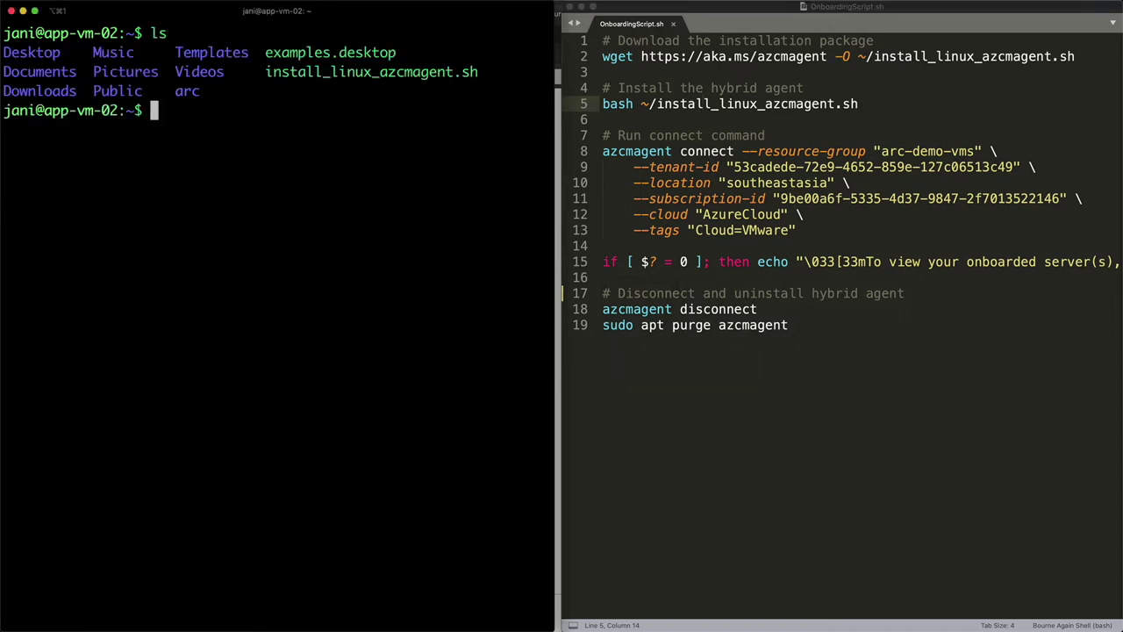
drag(261, 72, 485, 67)
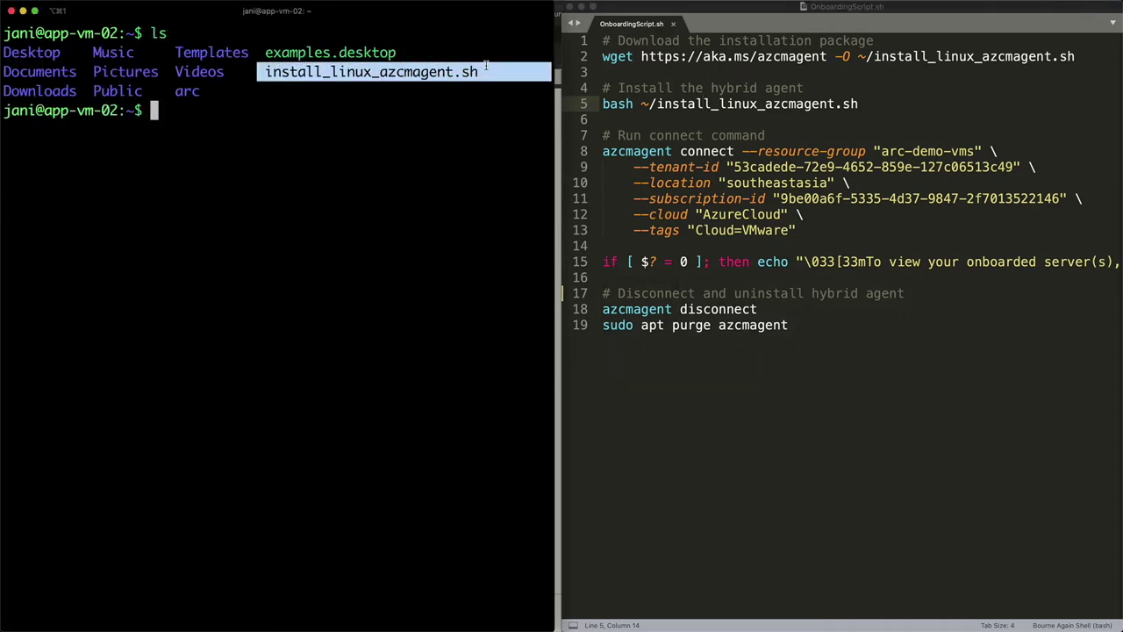
click(428, 103)
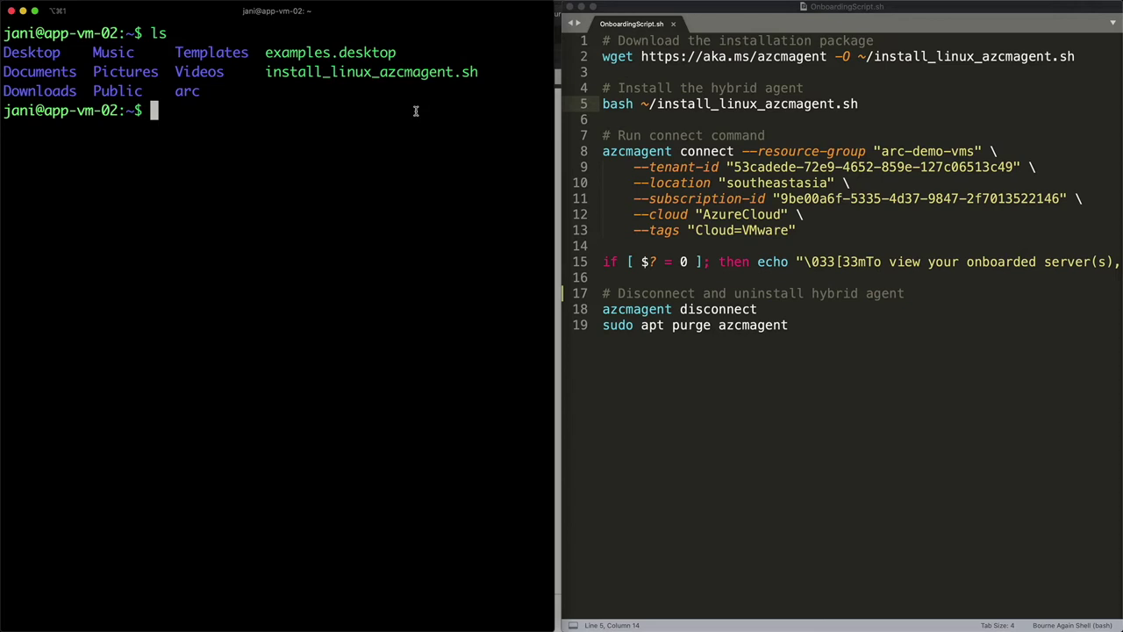
Examine the hybrid agent install command and the azcmagent connect command in OnboardingScript.sh.
click(633, 99)
key(super+Left)
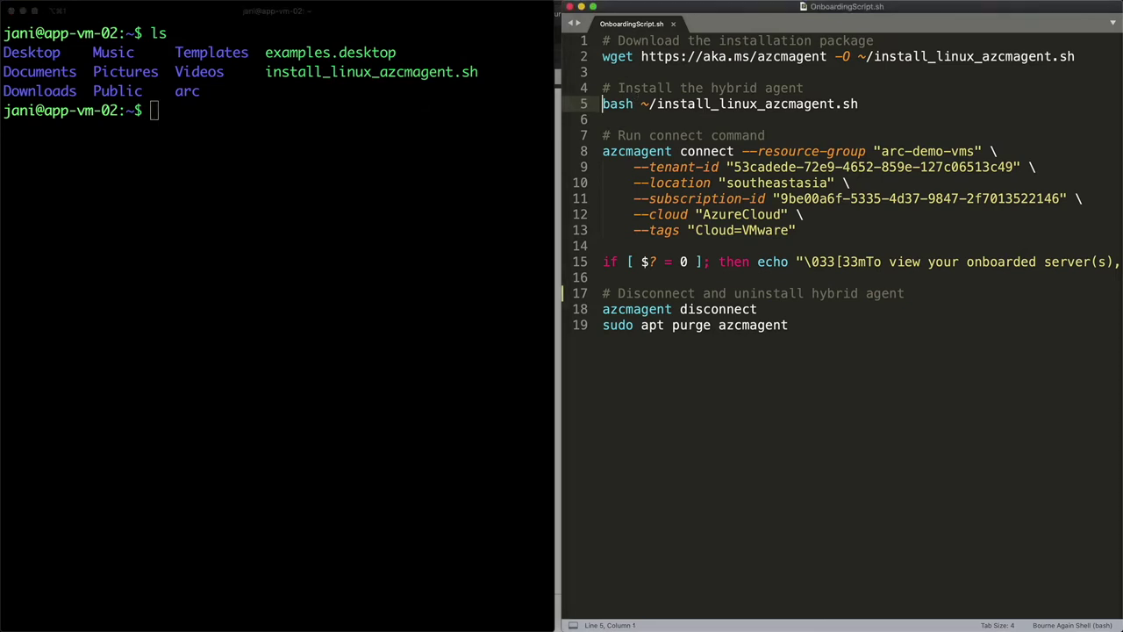
key(super+shift+Right)
click(248, 203)
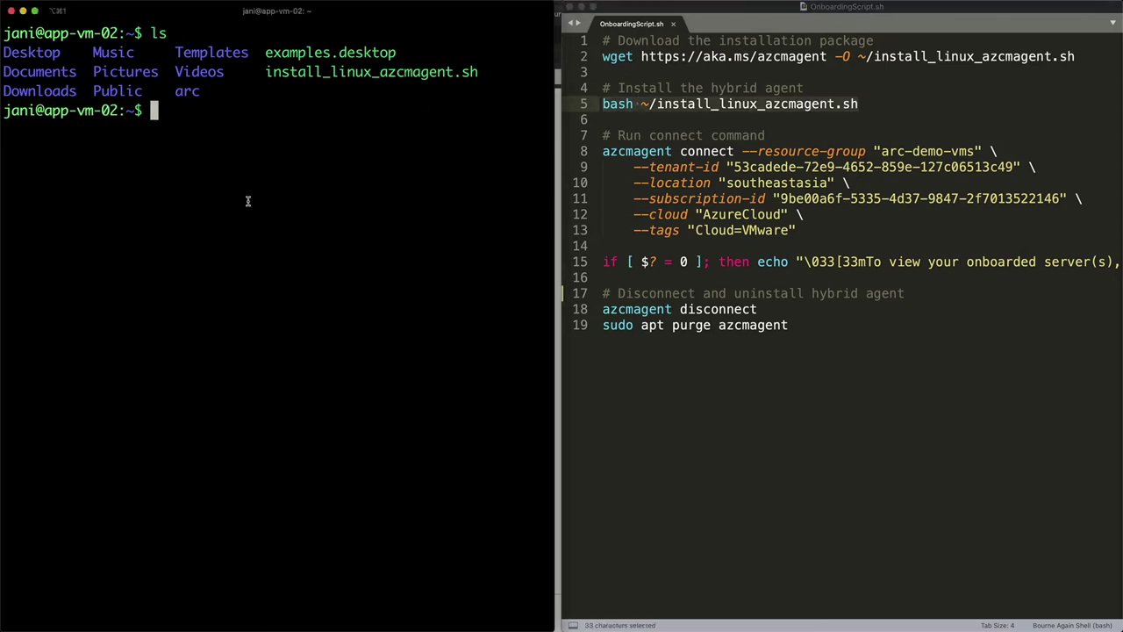
click(641, 104)
click(641, 103)
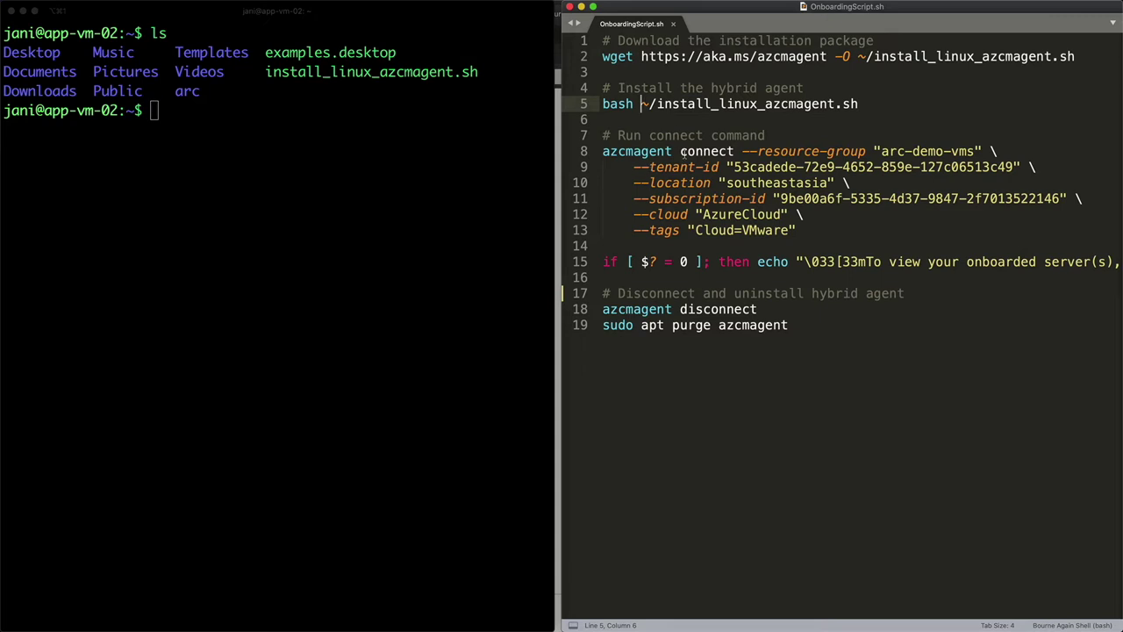
click(683, 151)
Start a root shell in the terminal with sudo -i, entering the sudo password, and clear the screen.
click(347, 221)
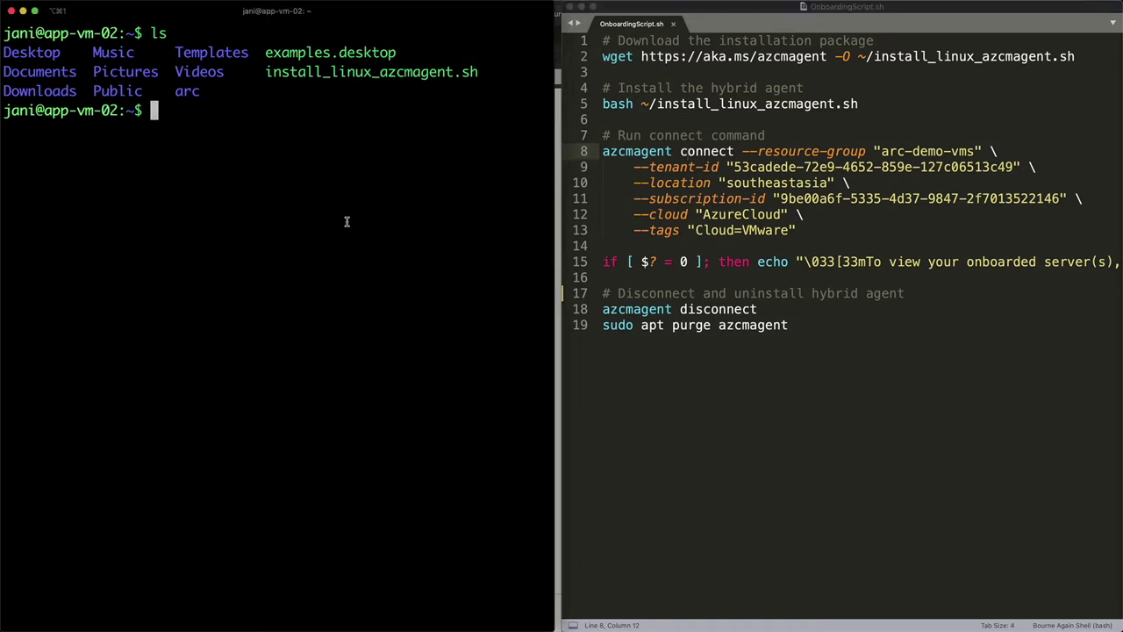
text(sudo -i)
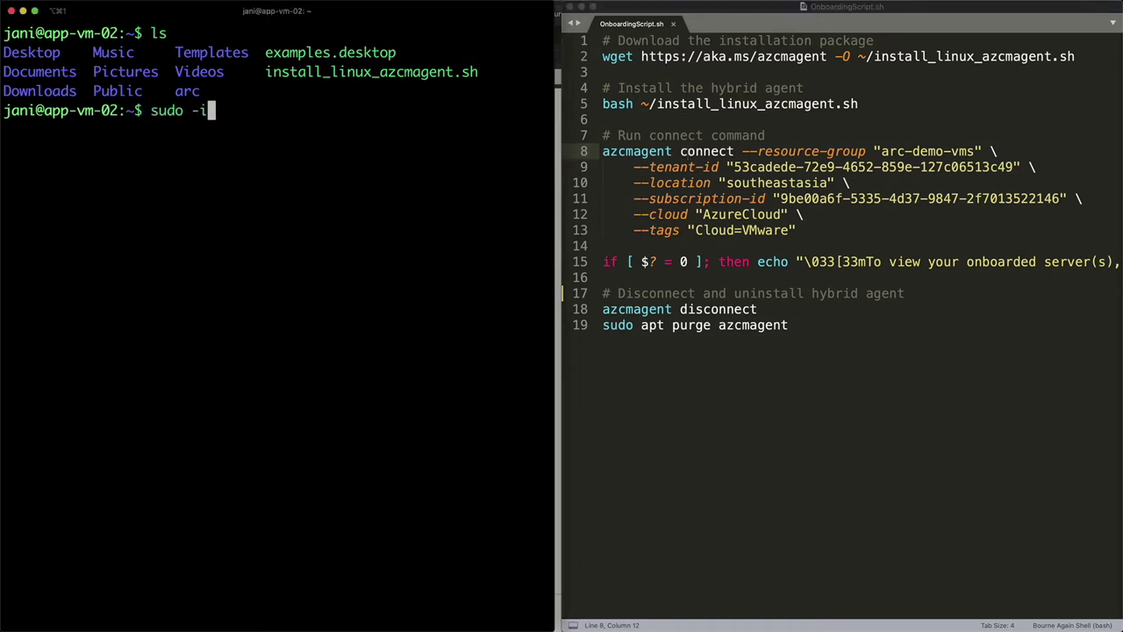
key(Return)
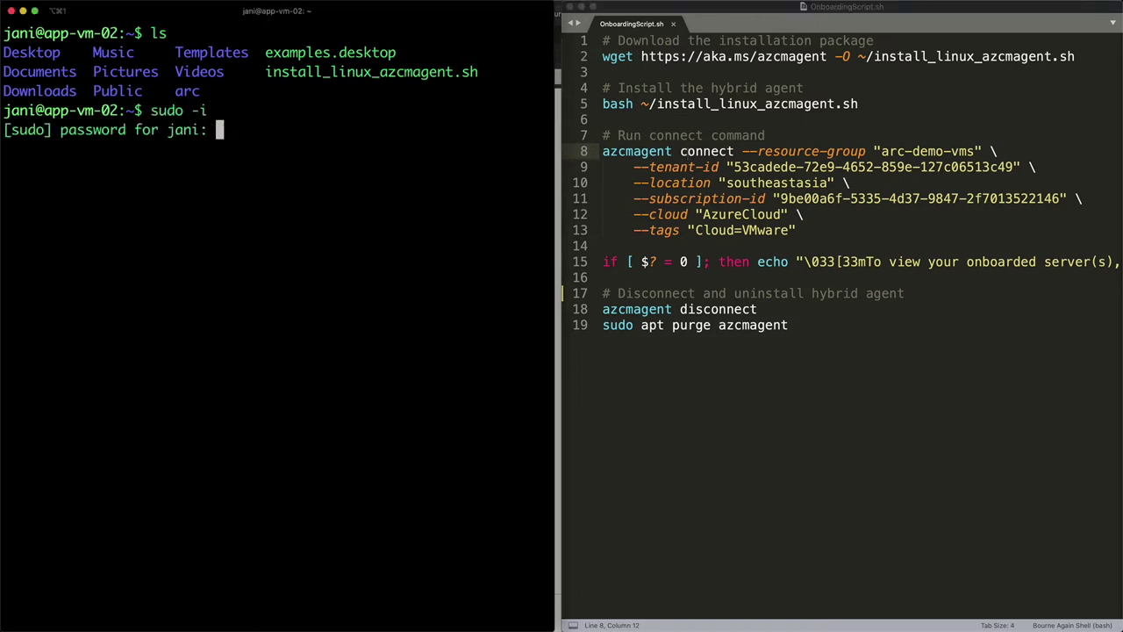
key(Return)
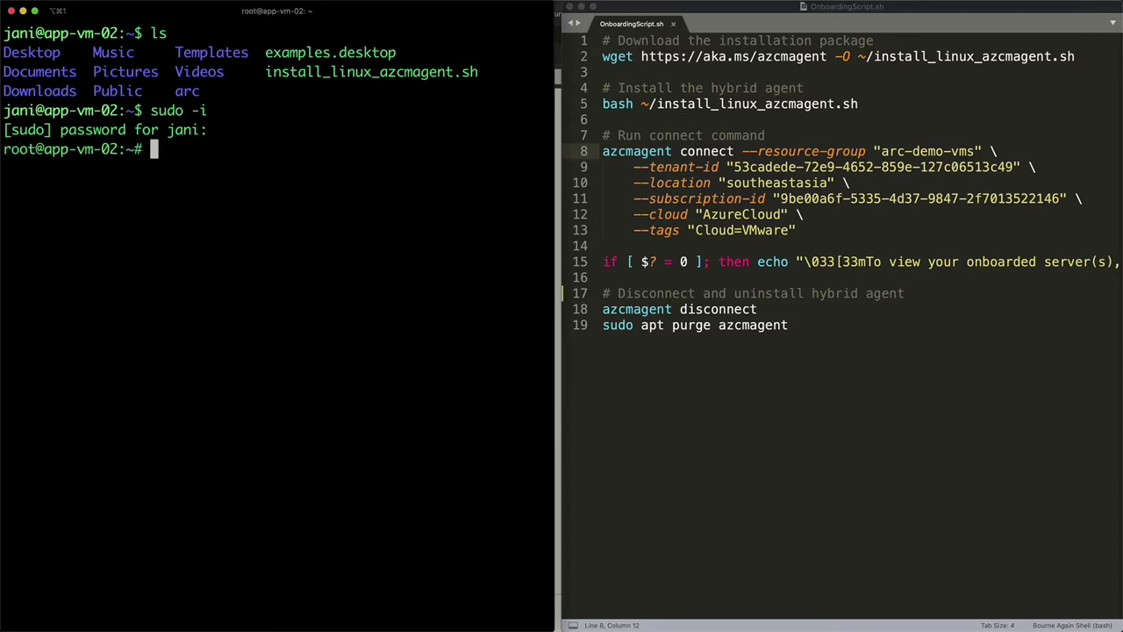
key(ctrl+l)
Copy the multi-line azcmagent connect command from OnboardingScript.sh and run it in the root shell on app-vm-02.
click(741, 151)
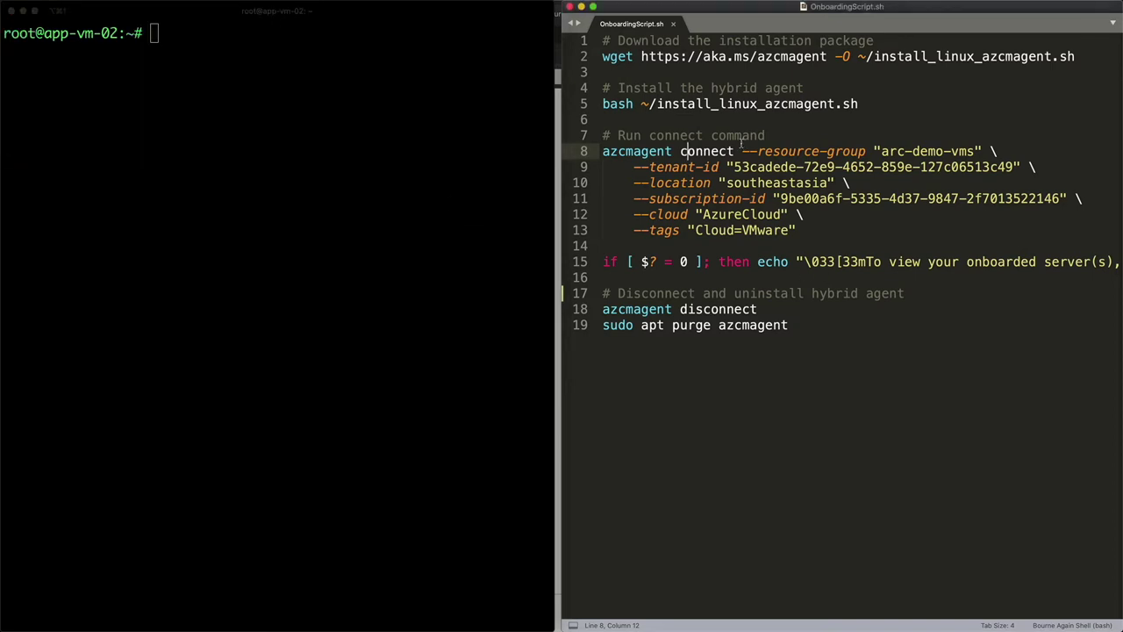
drag(602, 150, 602, 246)
key(super+c)
click(347, 223)
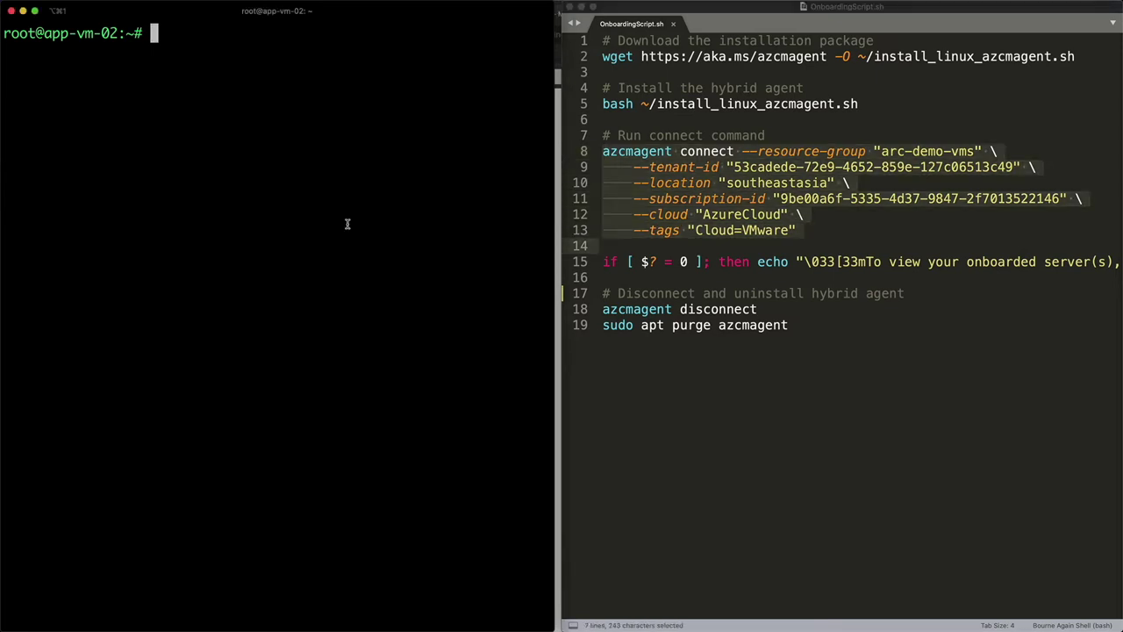
key(super+v)
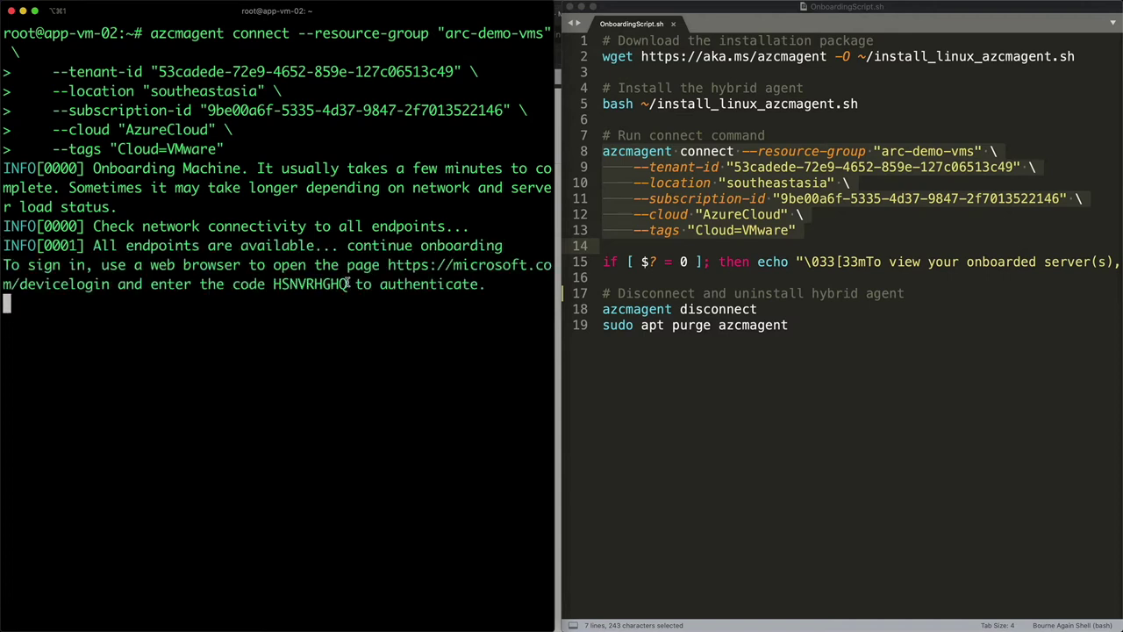
Copy the device sign-in code from the terminal, submit it on Microsoft's sign-in page in Edge, and authenticate with the signed-in account.
drag(349, 285, 273, 285)
key(super+c)
key(super+Tab)
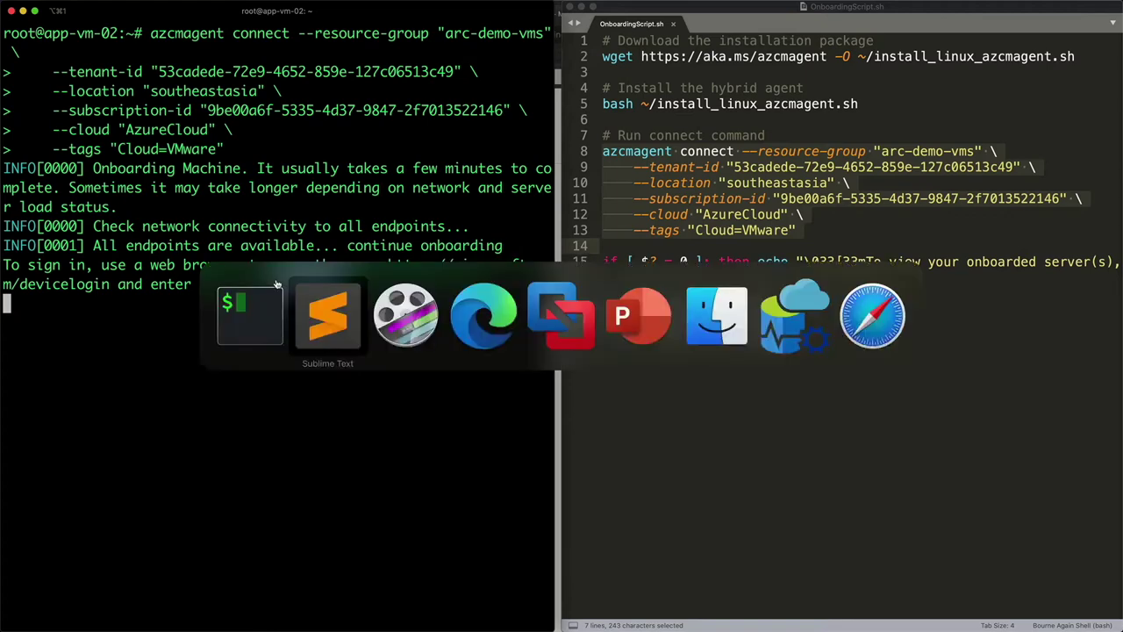
key(super+Tab)
key(super+Tab)
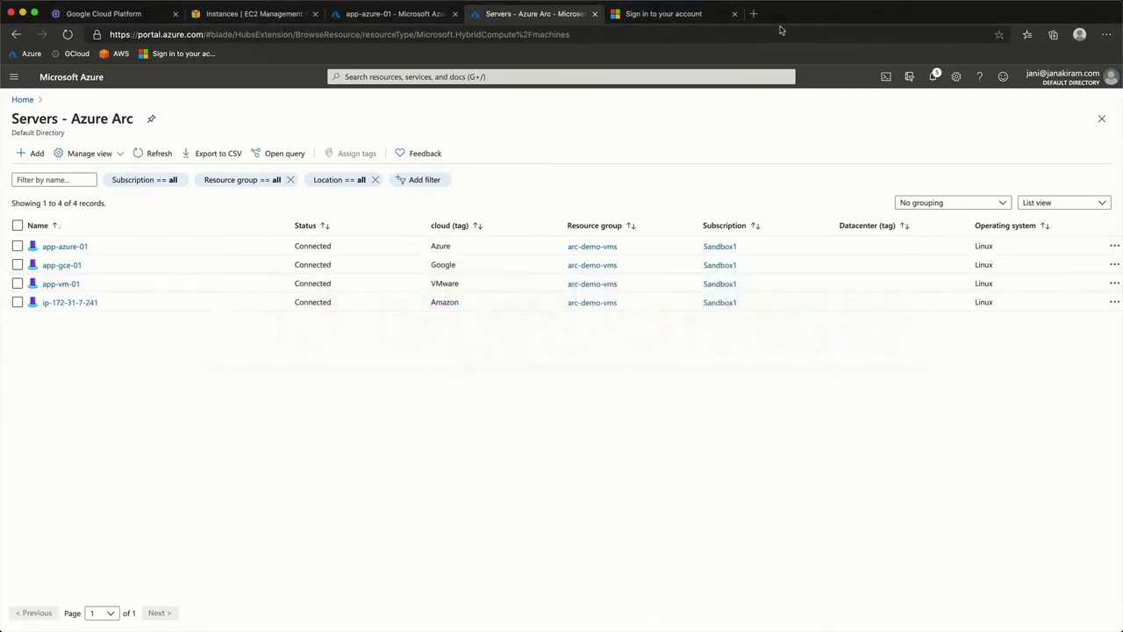
click(680, 13)
key(super+v)
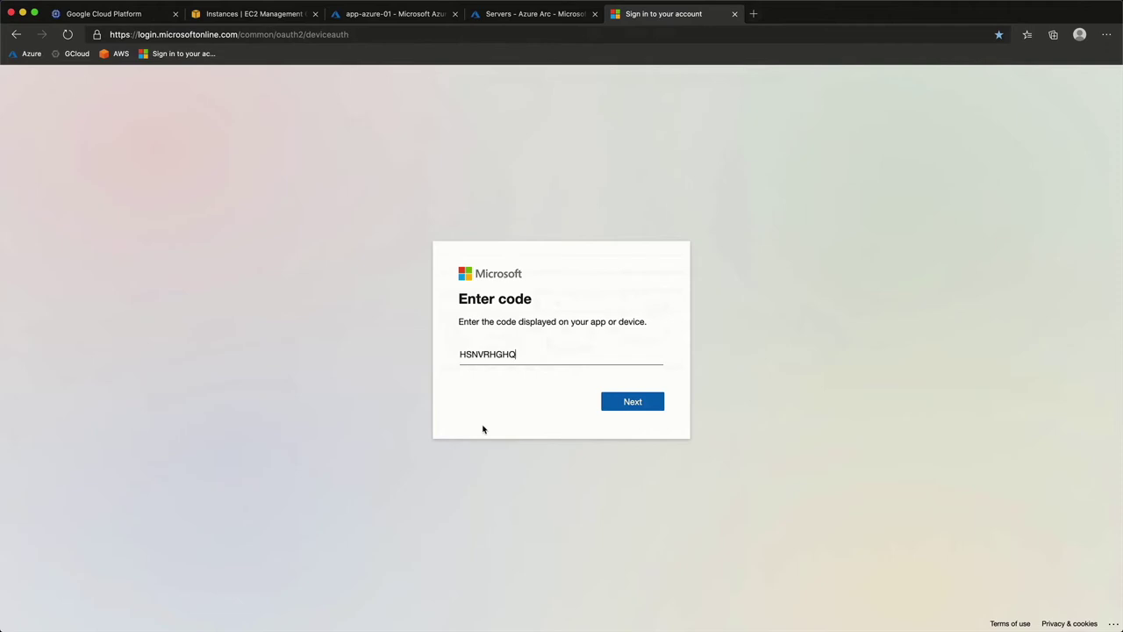
click(637, 408)
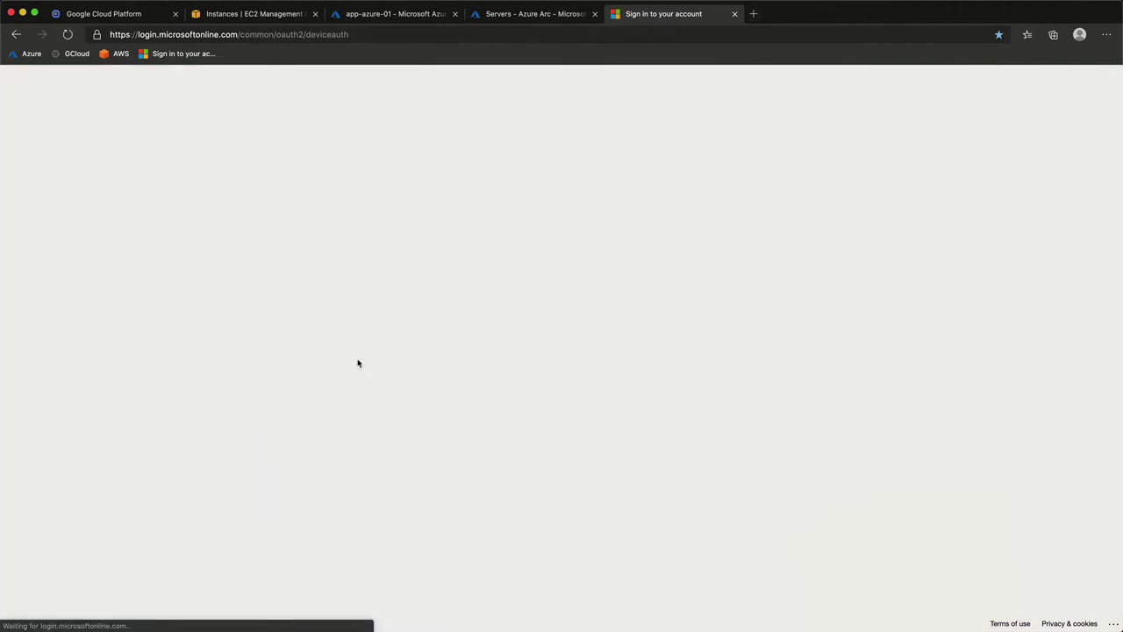
click(522, 356)
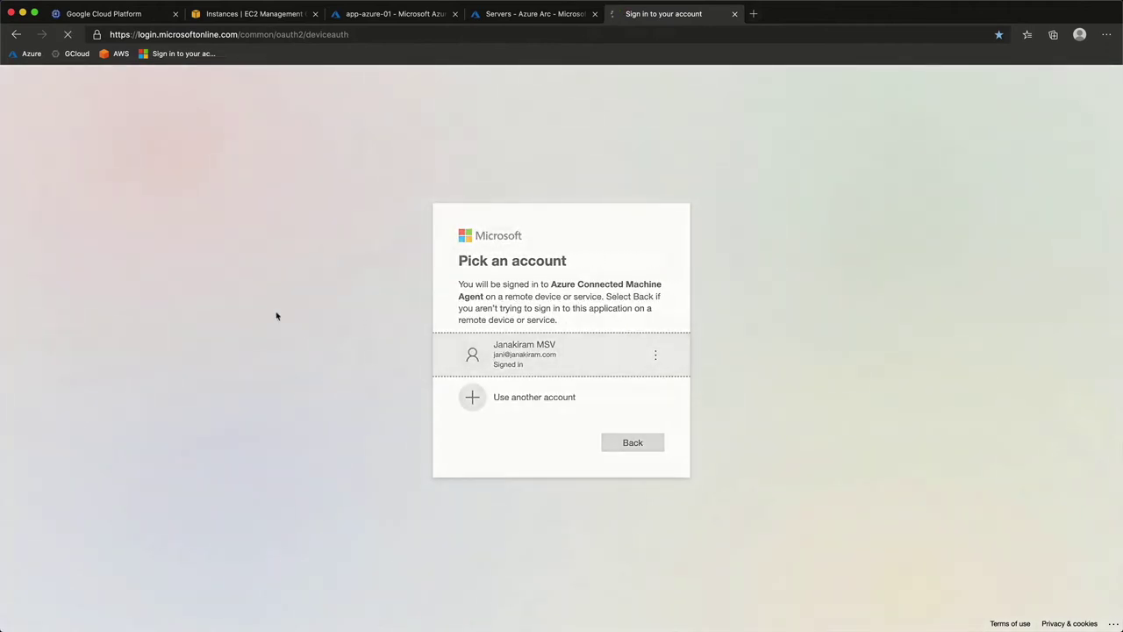
Switch back to the terminal and check the azcmagent connect output for app-vm-02.
key(ctrl+Left)
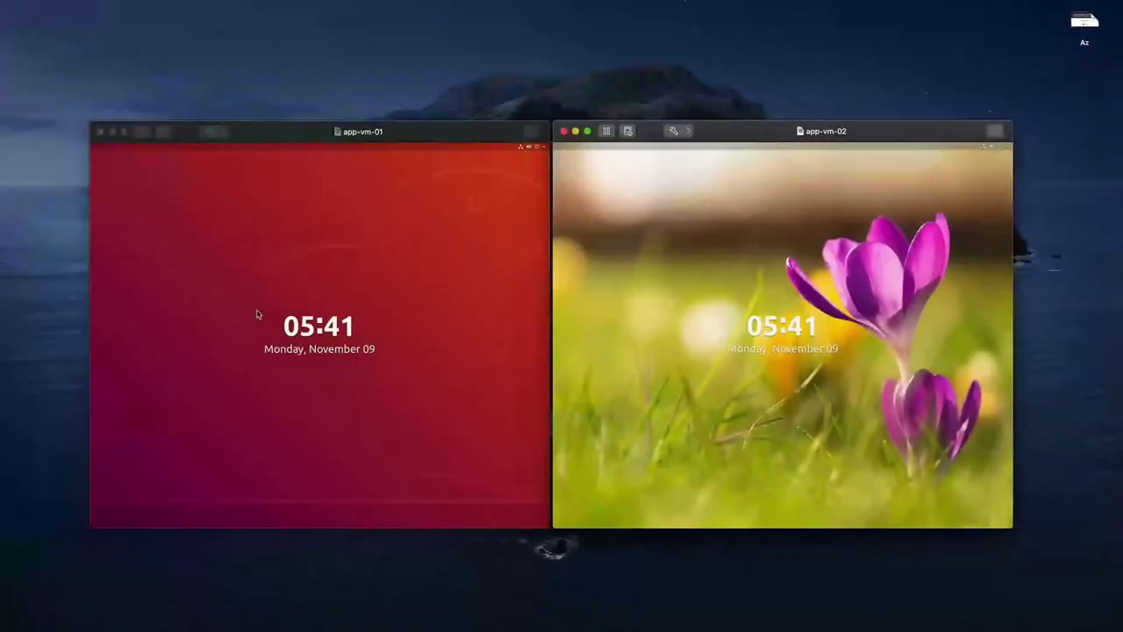
key(ctrl+Right)
key(super+Tab)
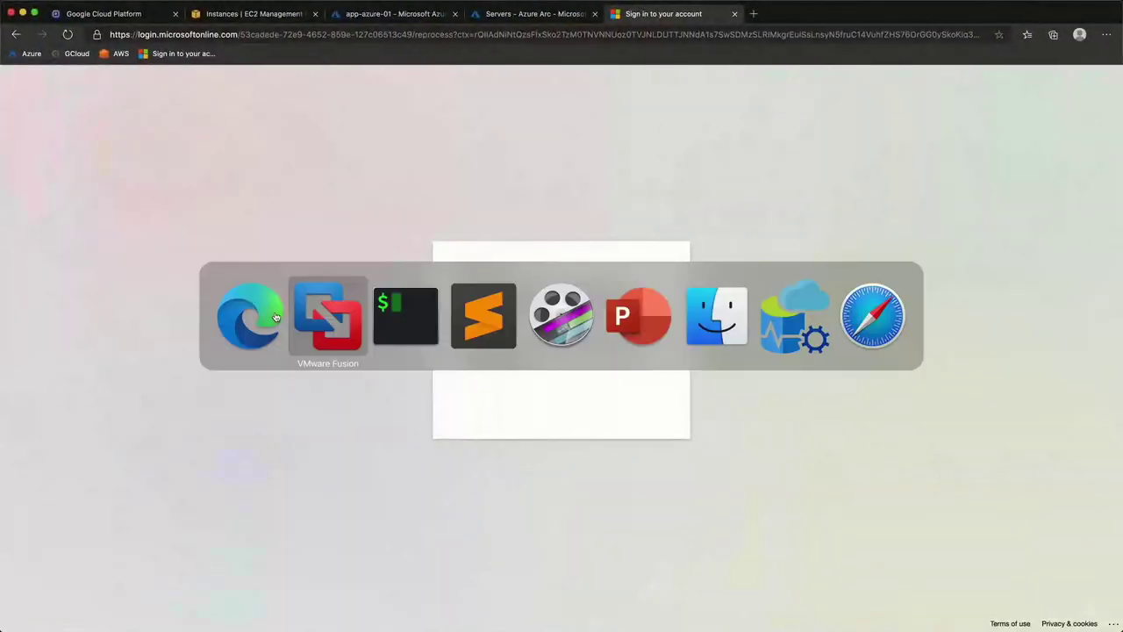
key(super+Tab)
click(263, 301)
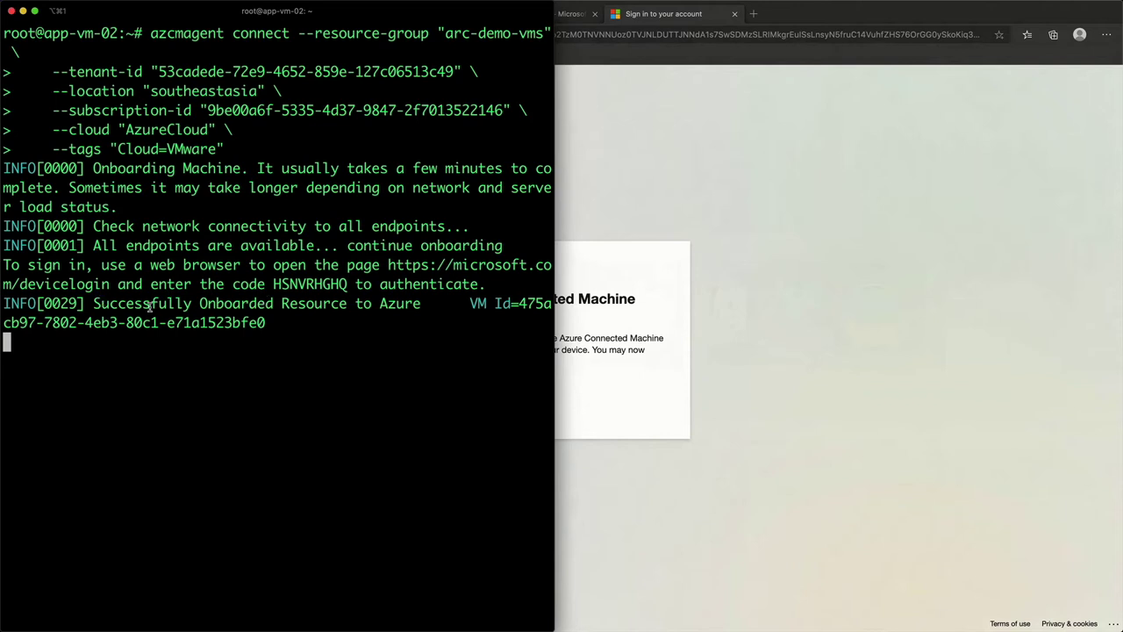
Return to the Servers - Azure Arc list in Edge and refresh it to look for app-vm-02.
click(747, 214)
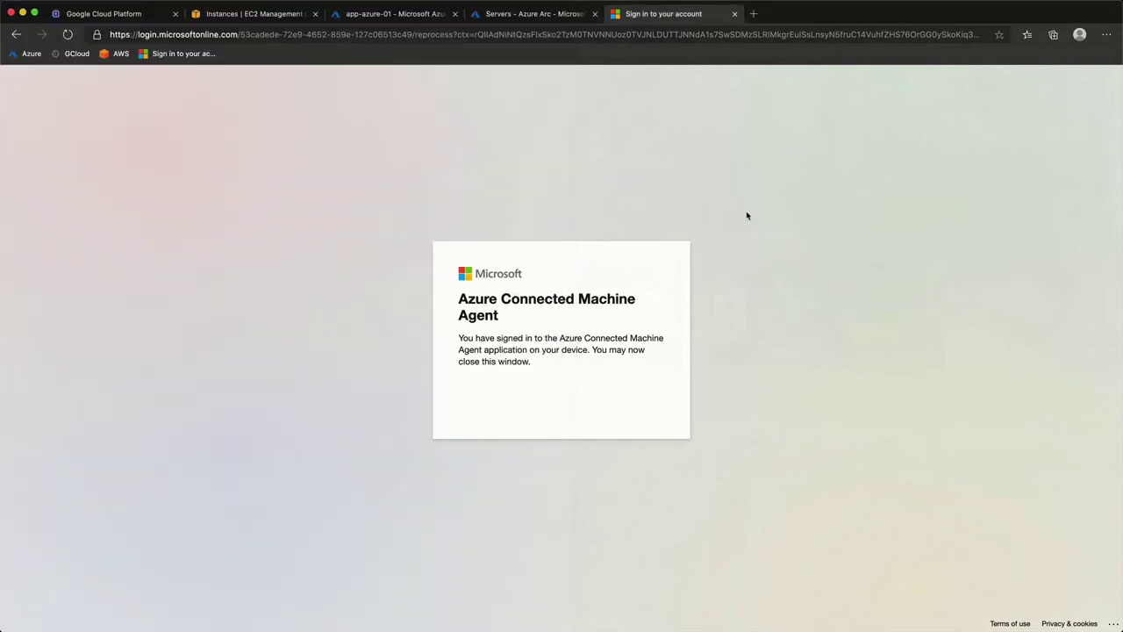
click(507, 14)
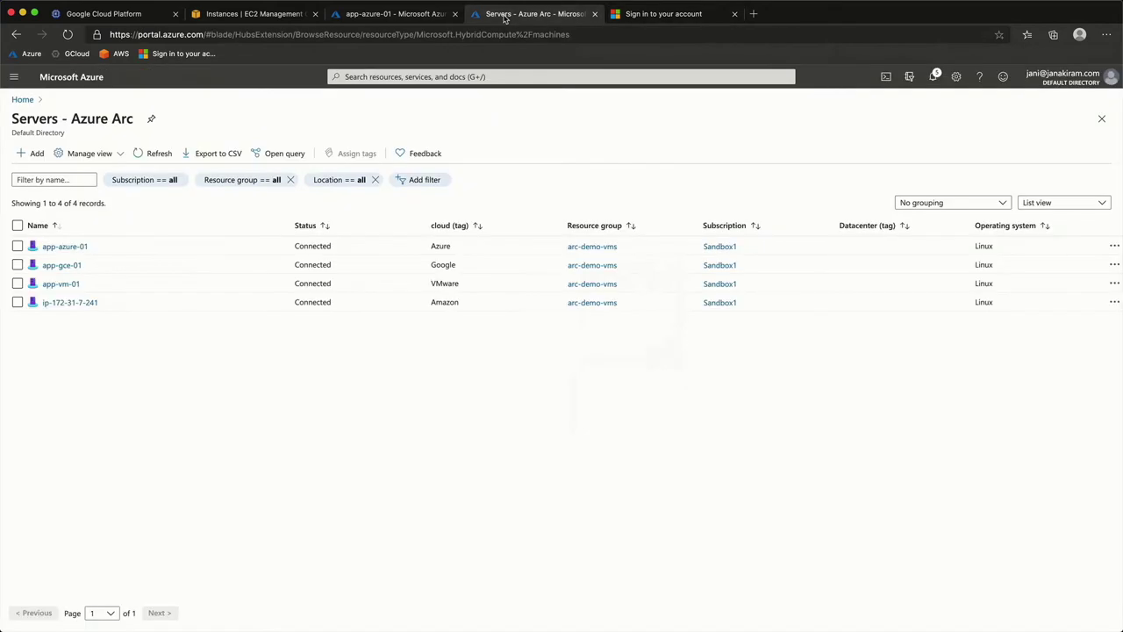
click(157, 154)
click(157, 155)
click(157, 155)
click(157, 155)
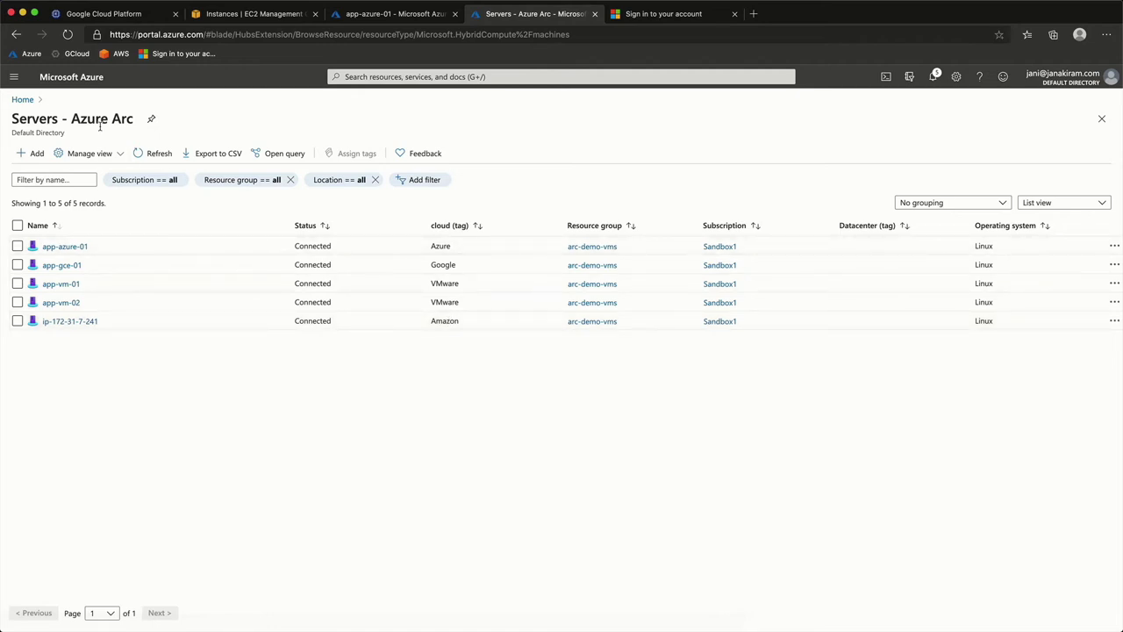
Go from the Azure portal home to the arc-demo-vms resource group and open its policy compliance page.
click(22, 100)
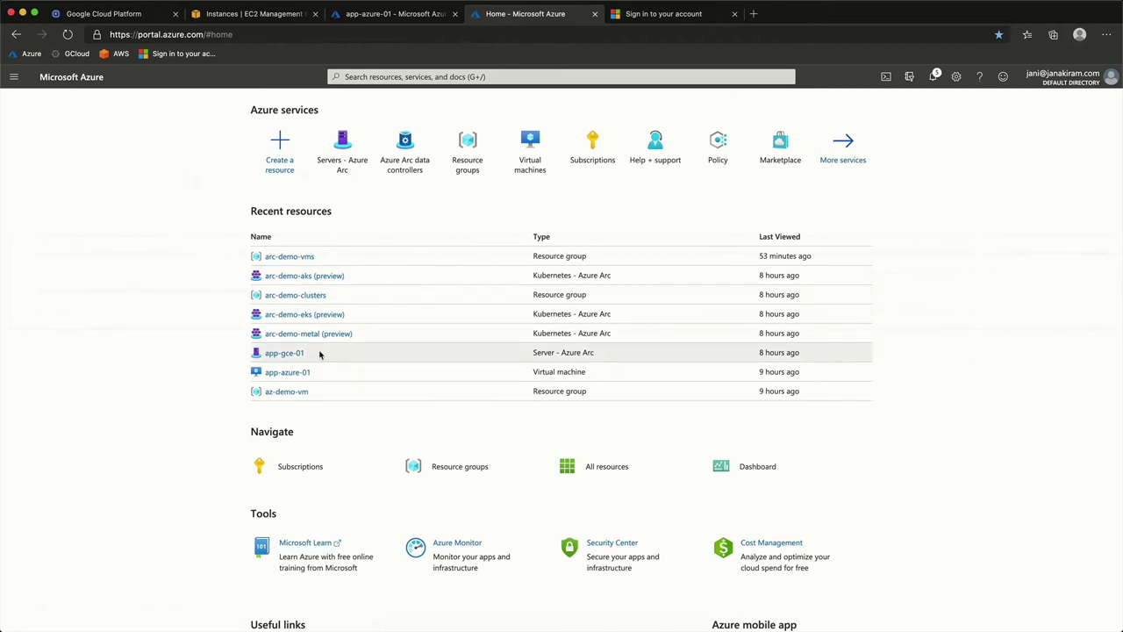
click(289, 256)
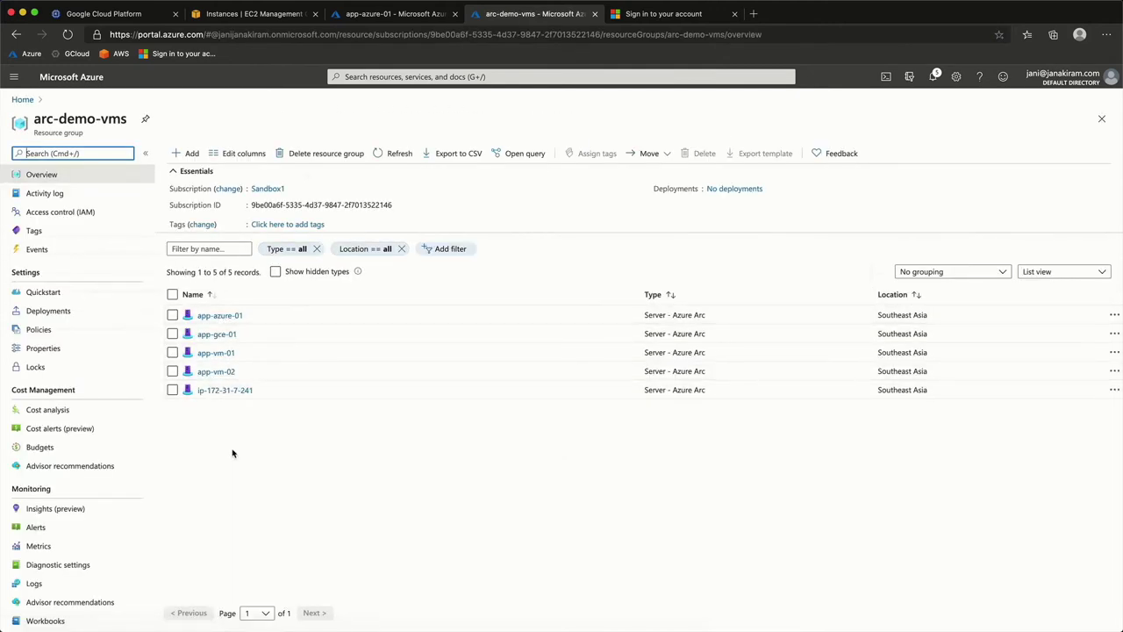
click(39, 329)
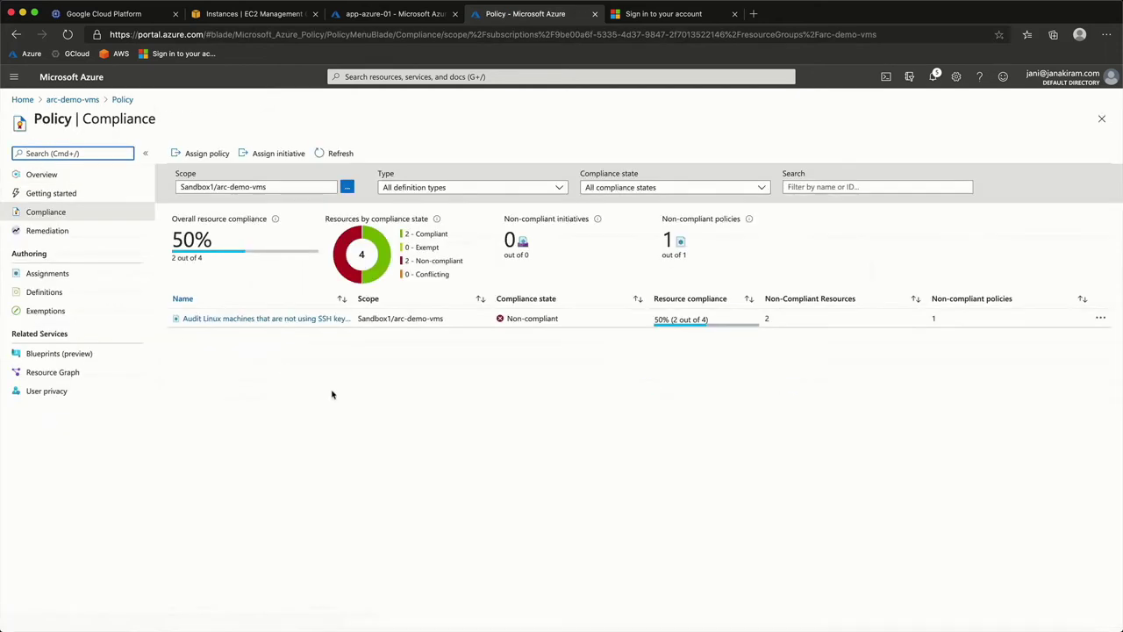
Examine the non-compliant machines for the policy auditing Linux machines without SSH key authentication, then return to the arc-demo-vms overview.
click(265, 318)
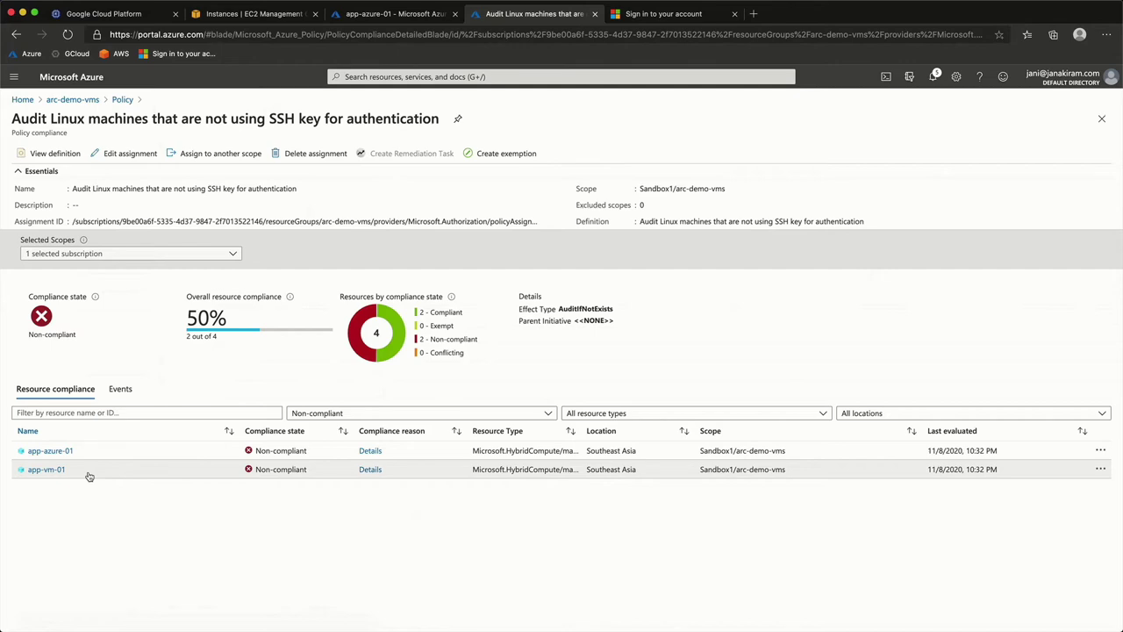
key(ctrl+Left)
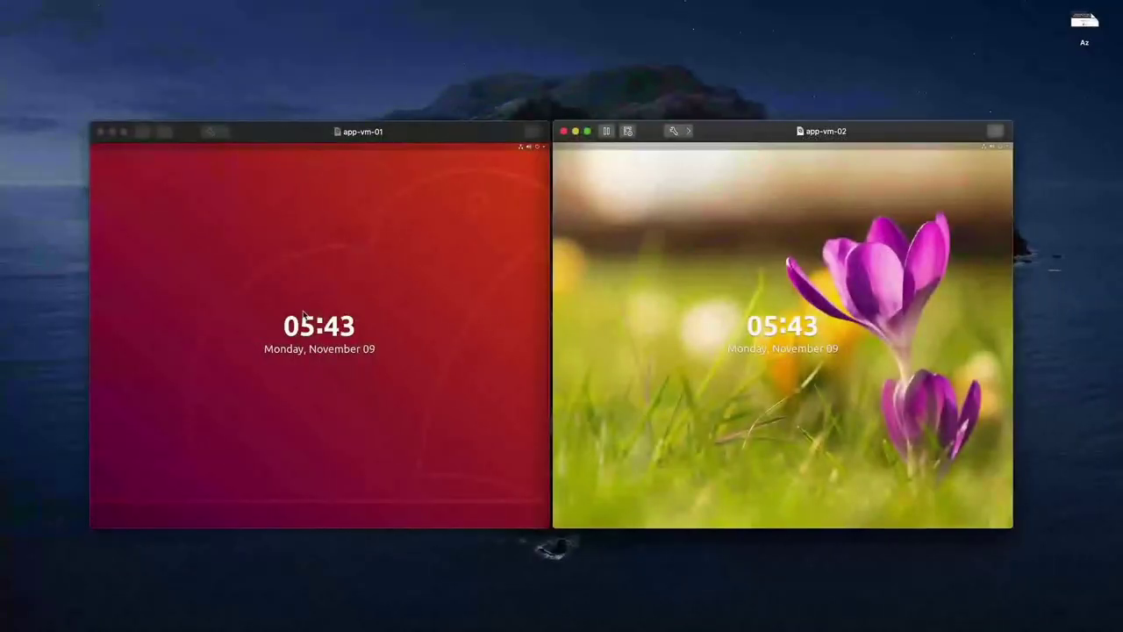
key(ctrl+Right)
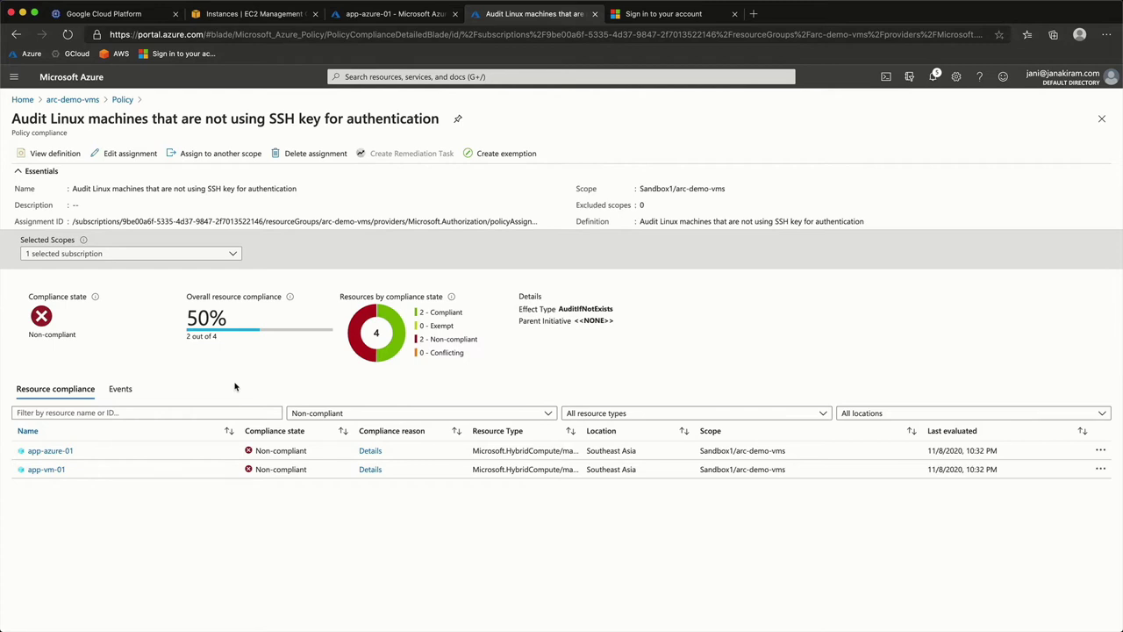
click(123, 100)
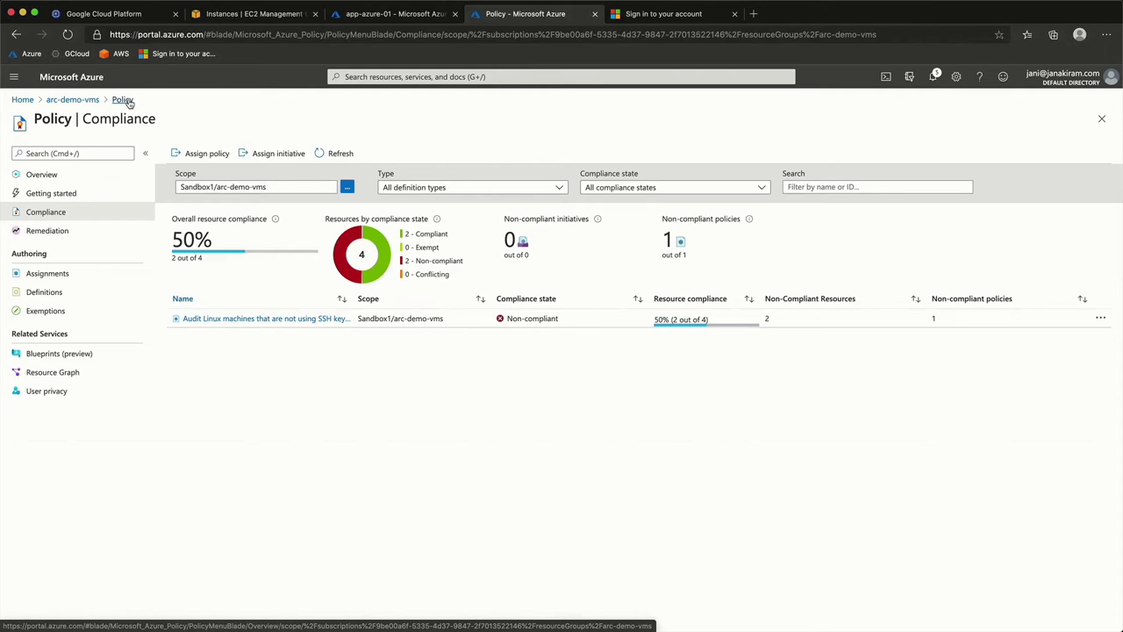
click(95, 102)
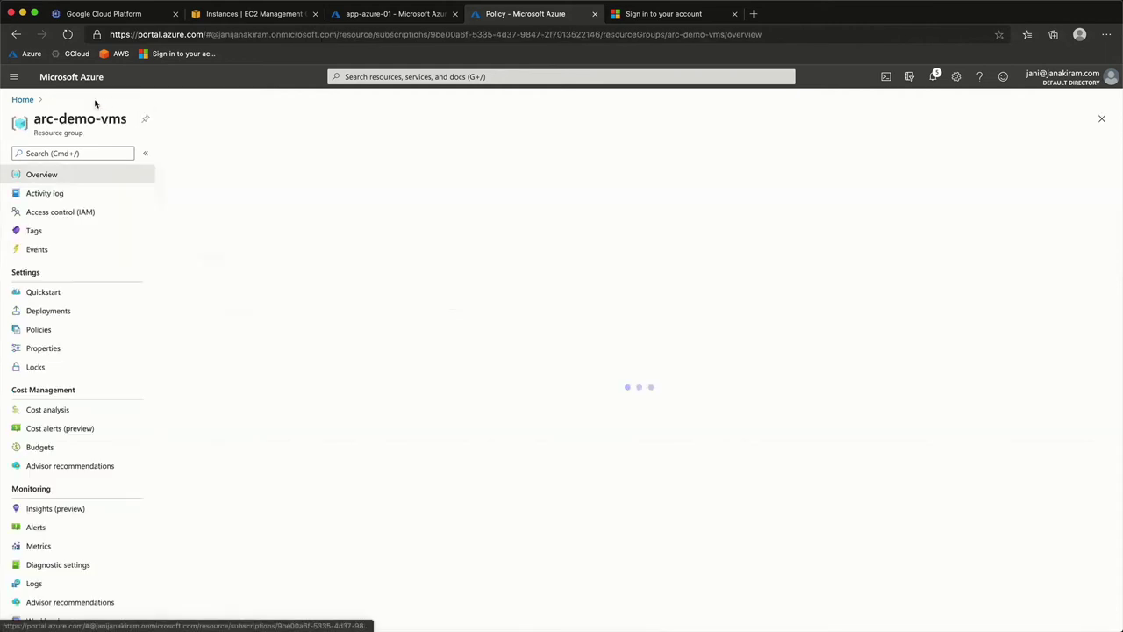